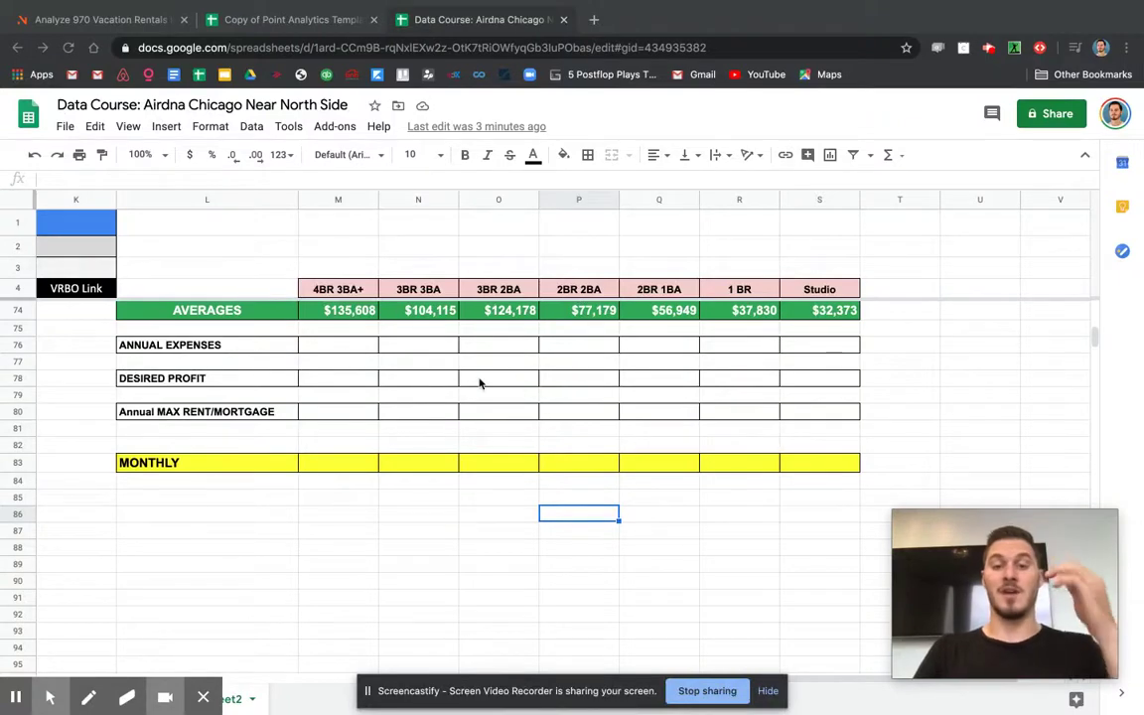
Enter $22,000 as the 4BR 3BA+ annual expense in M76
{"action": "scroll", "coordinate": [479, 383], "scroll_direction": "up", "scroll_amount": 1}
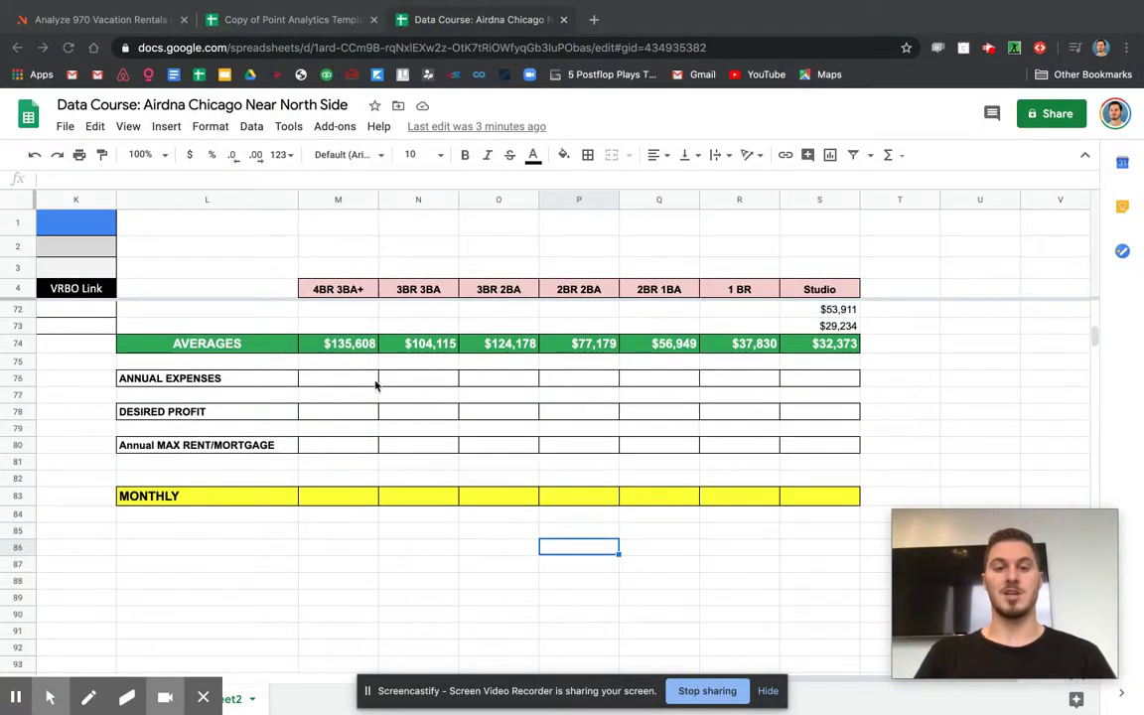
{"action": "scroll", "coordinate": [376, 386], "scroll_direction": "up", "scroll_amount": 15}
{"action": "scroll", "coordinate": [376, 385], "scroll_direction": "left", "scroll_amount": 5}
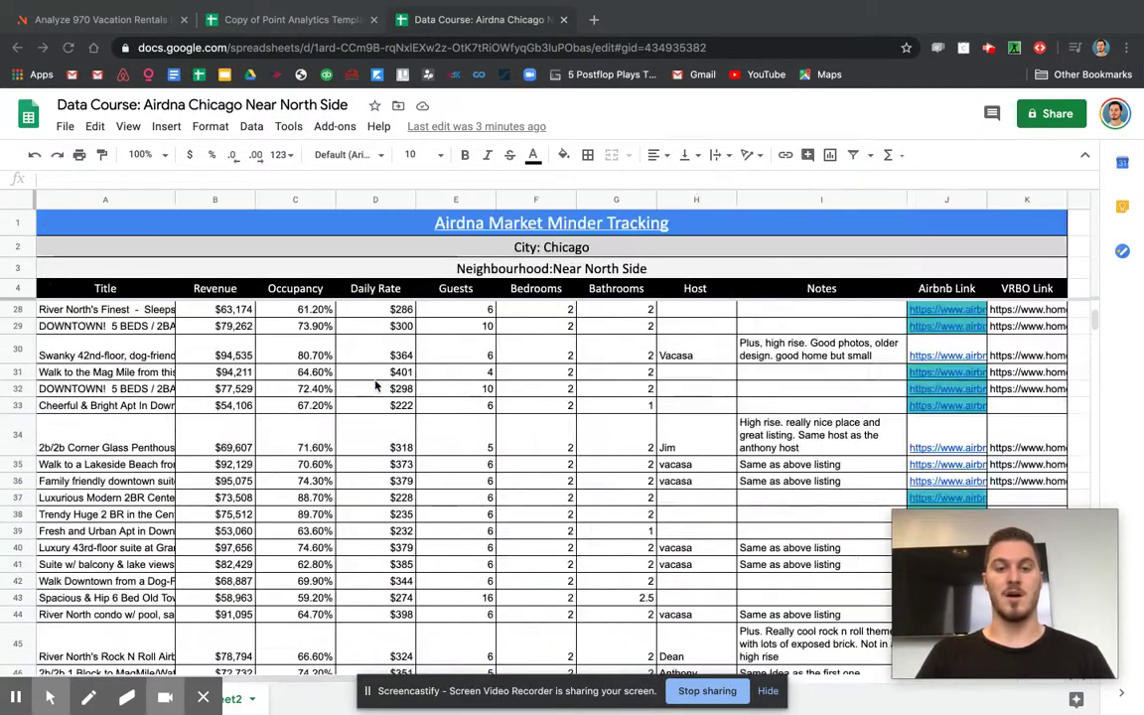
{"action": "scroll", "coordinate": [376, 385], "scroll_direction": "up", "scroll_amount": 5}
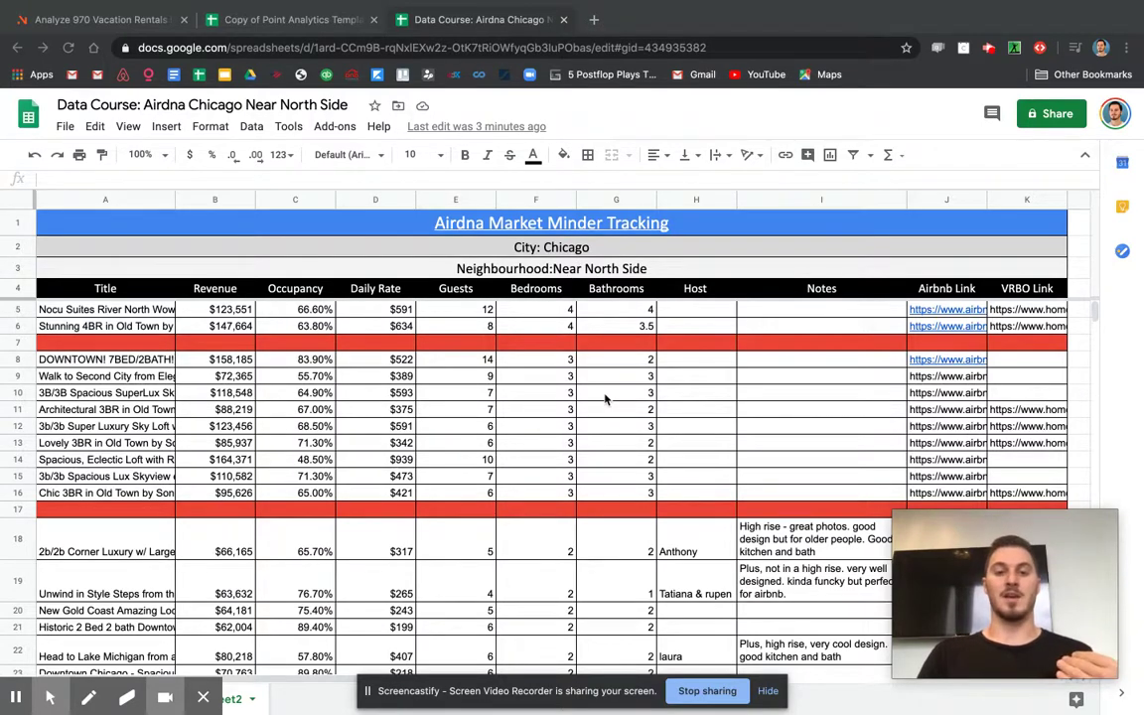
{"action": "scroll", "coordinate": [605, 398], "scroll_direction": "right", "scroll_amount": 8}
{"action": "scroll", "coordinate": [605, 398], "scroll_direction": "right", "scroll_amount": 4}
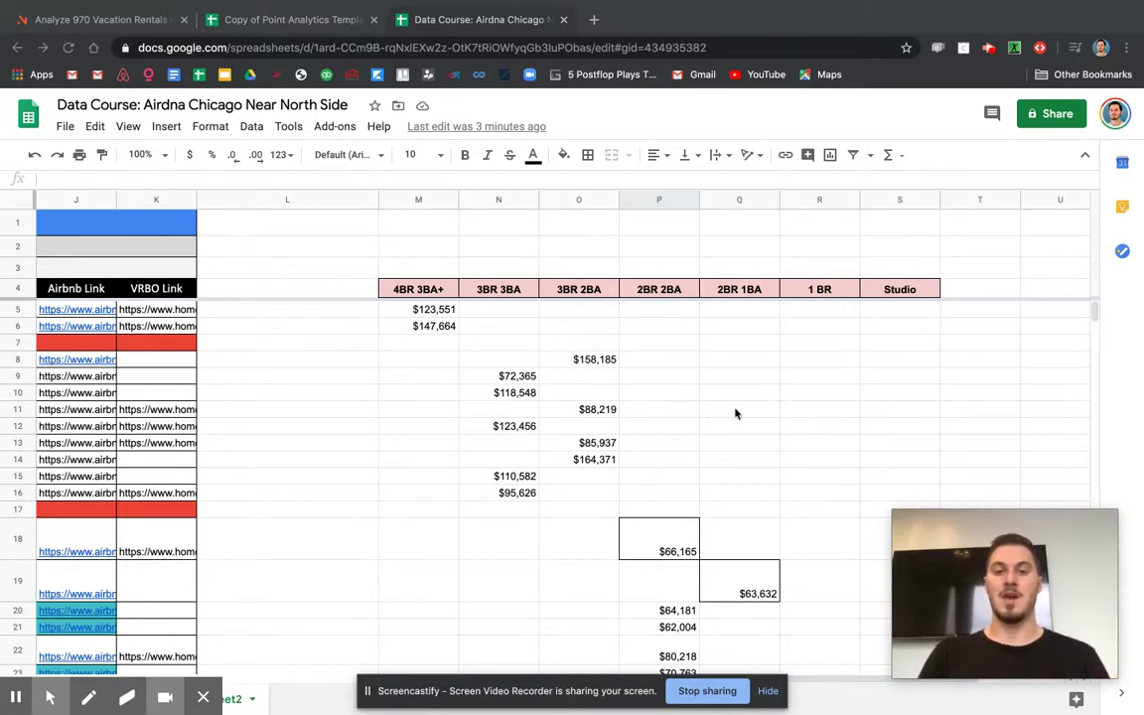
{"action": "scroll", "coordinate": [736, 413], "scroll_direction": "down", "scroll_amount": 6}
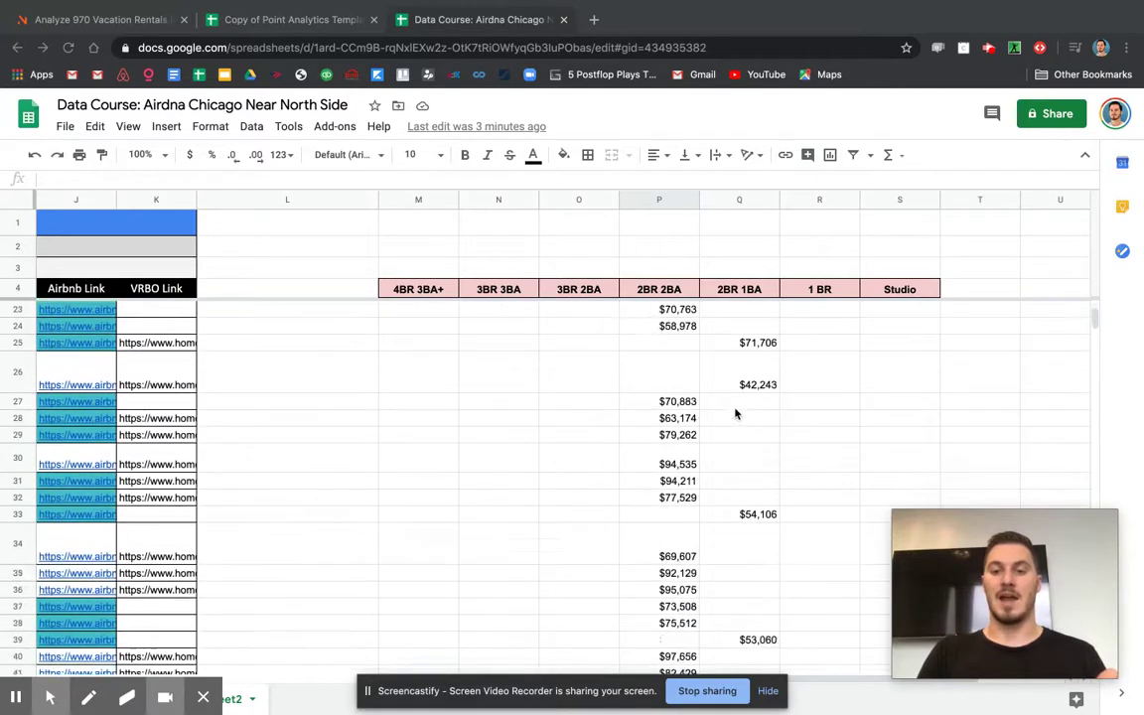
{"action": "scroll", "coordinate": [736, 413], "scroll_direction": "down", "scroll_amount": 9}
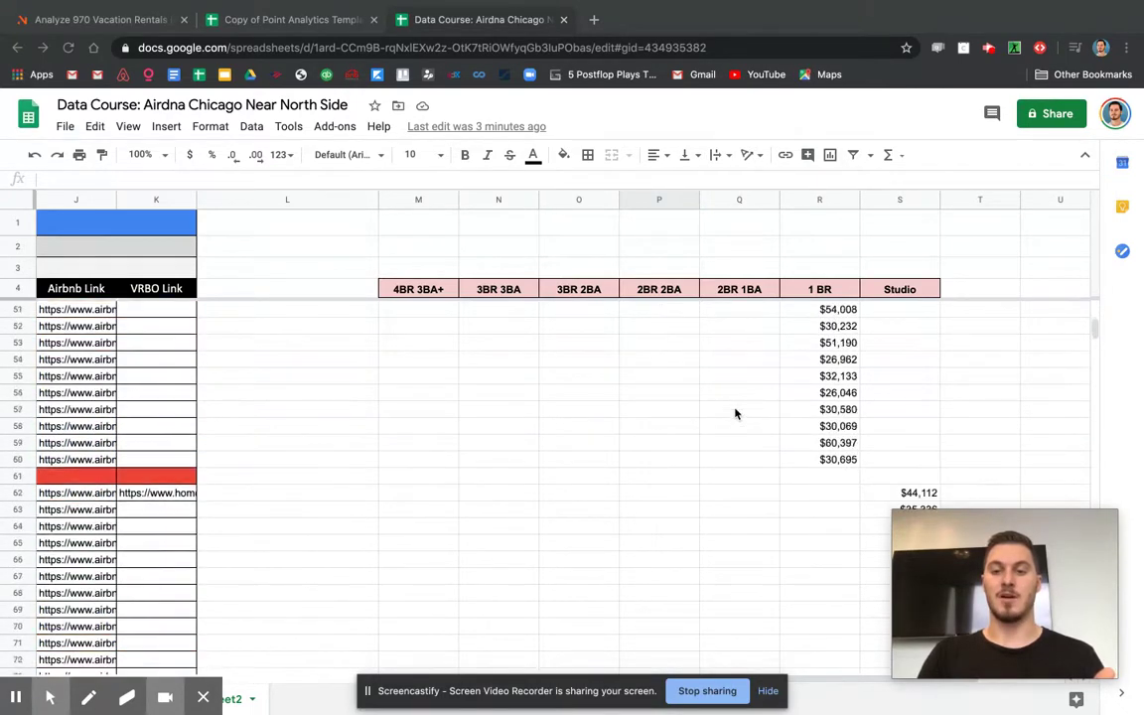
{"action": "scroll", "coordinate": [736, 413], "scroll_direction": "down", "scroll_amount": 6}
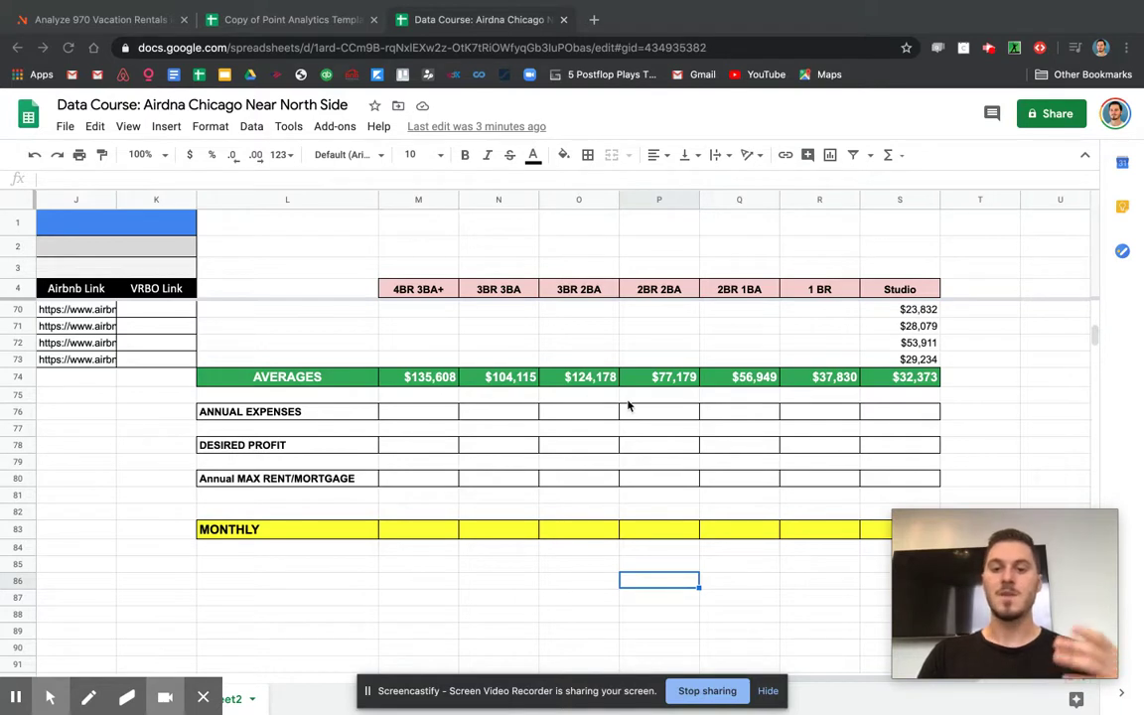
{"action": "scroll", "coordinate": [628, 405], "scroll_direction": "down", "scroll_amount": 2}
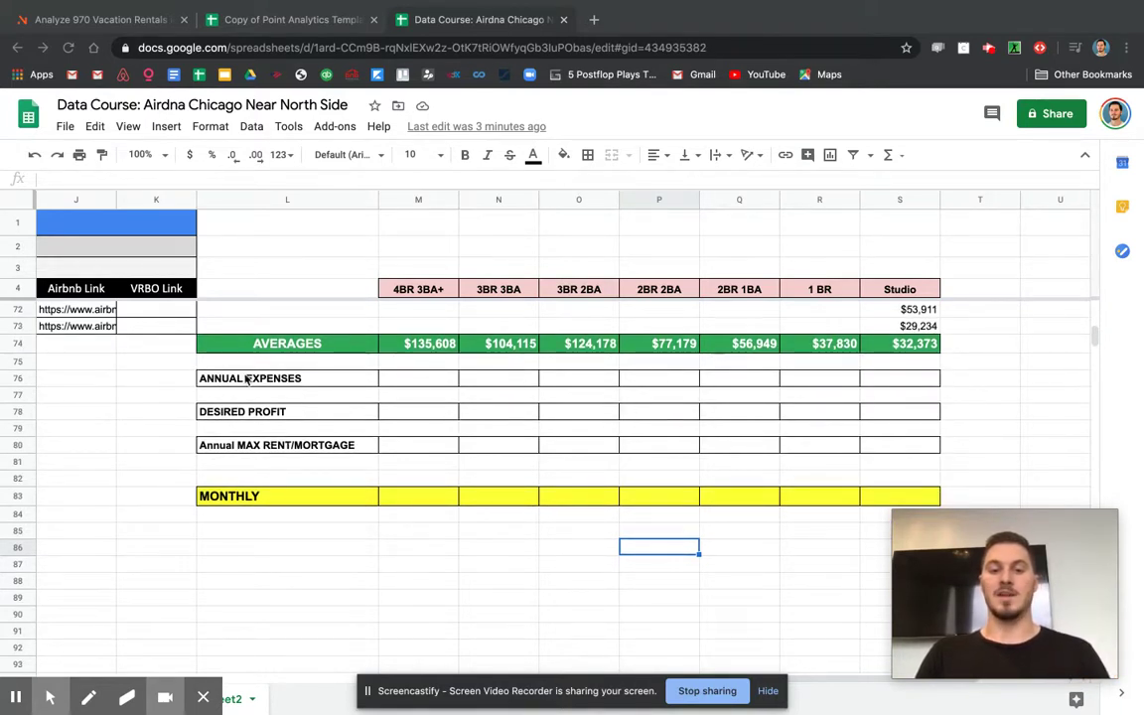
{"action": "left_click", "coordinate": [230, 381]}
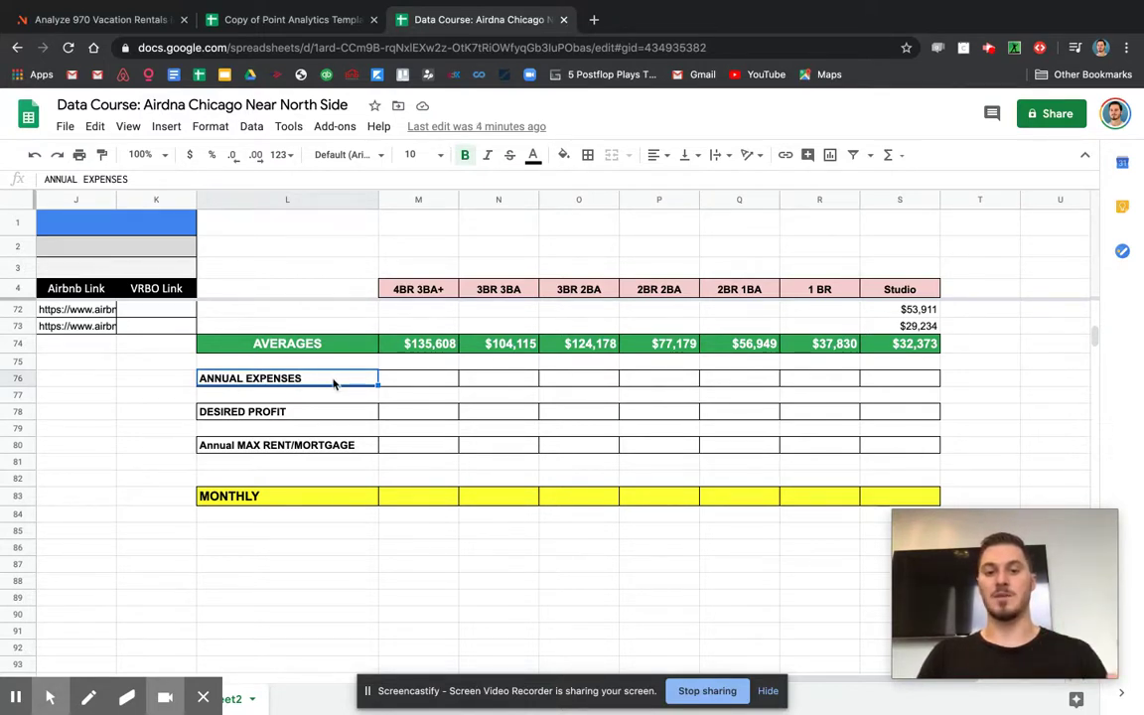
{"action": "left_click", "coordinate": [419, 377]}
{"action": "type", "text": "2"}
{"action": "type", "text": "2,"}
{"action": "type", "text": "000"}
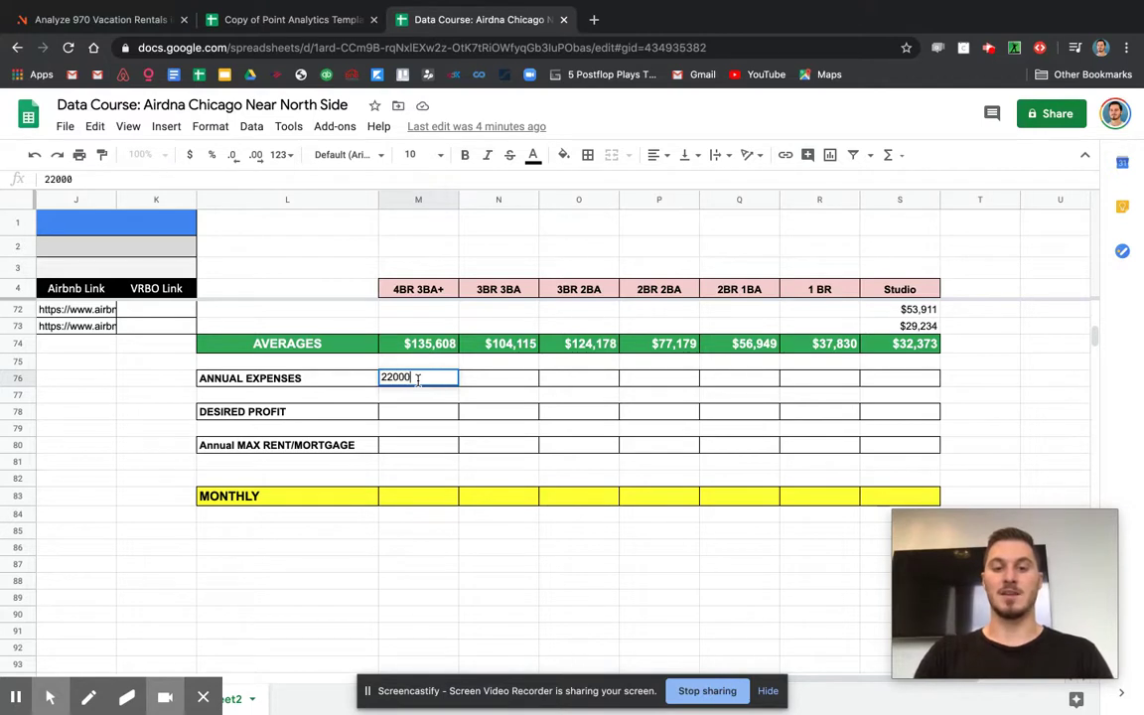
{"action": "key", "text": "Tab"}
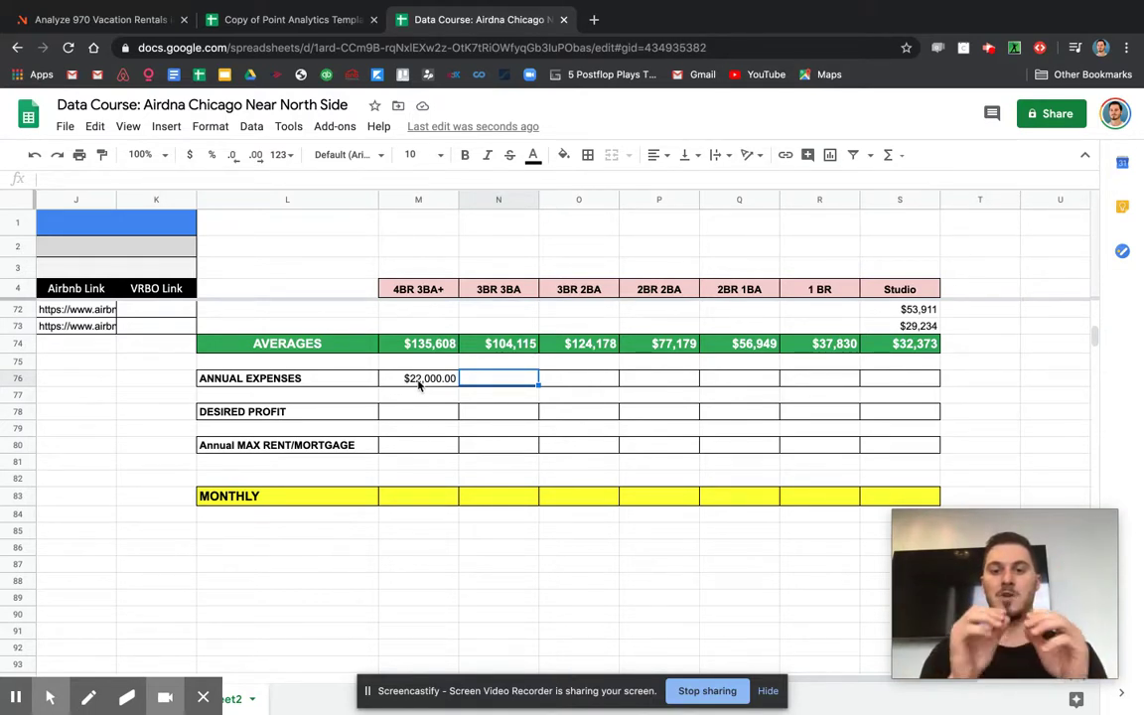
Enter $17,000 for both 2BR units and $20,000 for both 3BR units
{"action": "left_click", "coordinate": [656, 384]}
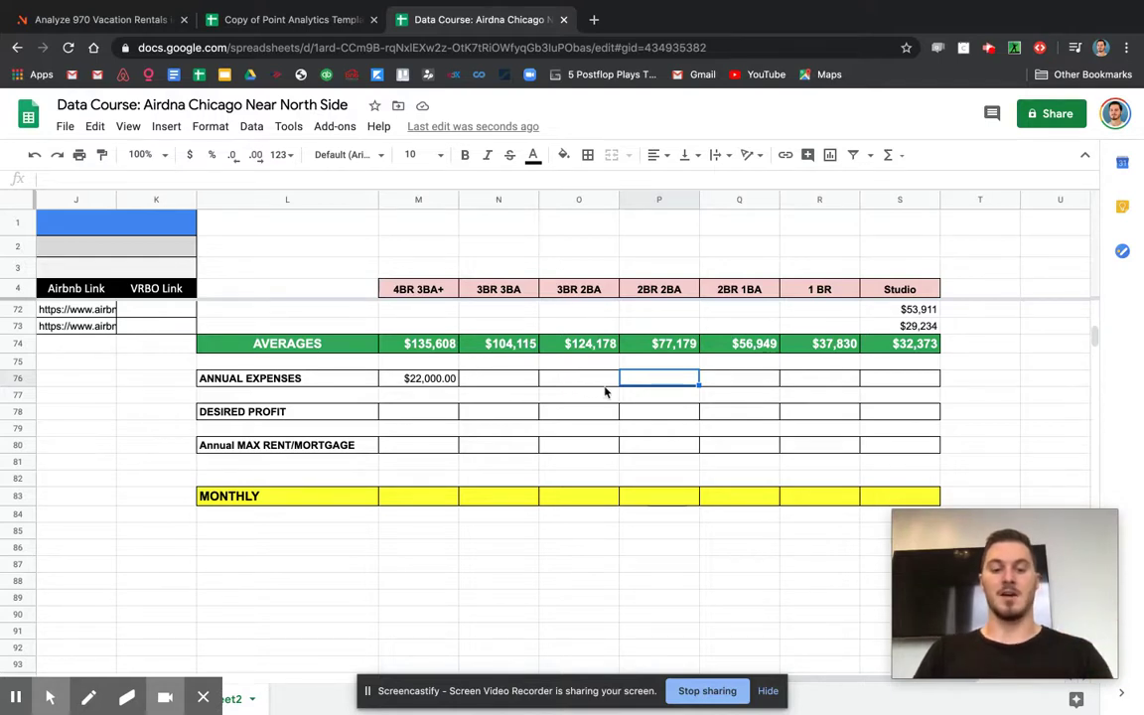
{"action": "type", "text": "17"}
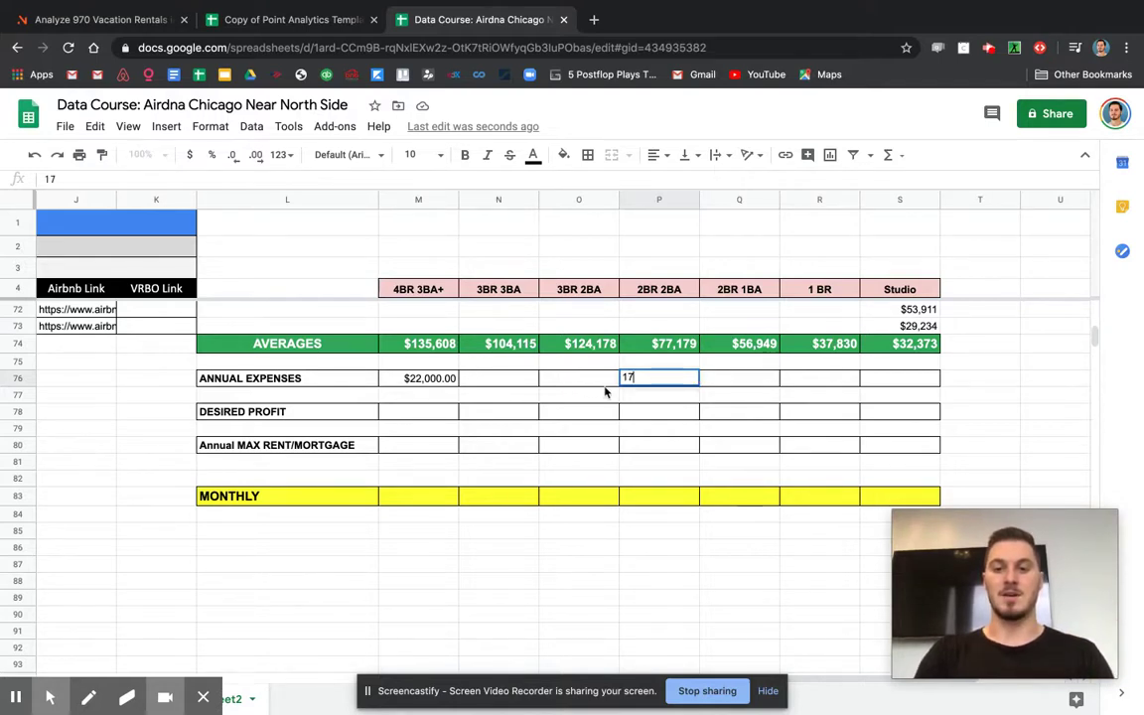
{"action": "type", "text": ",000"}
{"action": "key", "text": "Tab"}
{"action": "type", "text": "17,000"}
{"action": "key", "text": "Tab"}
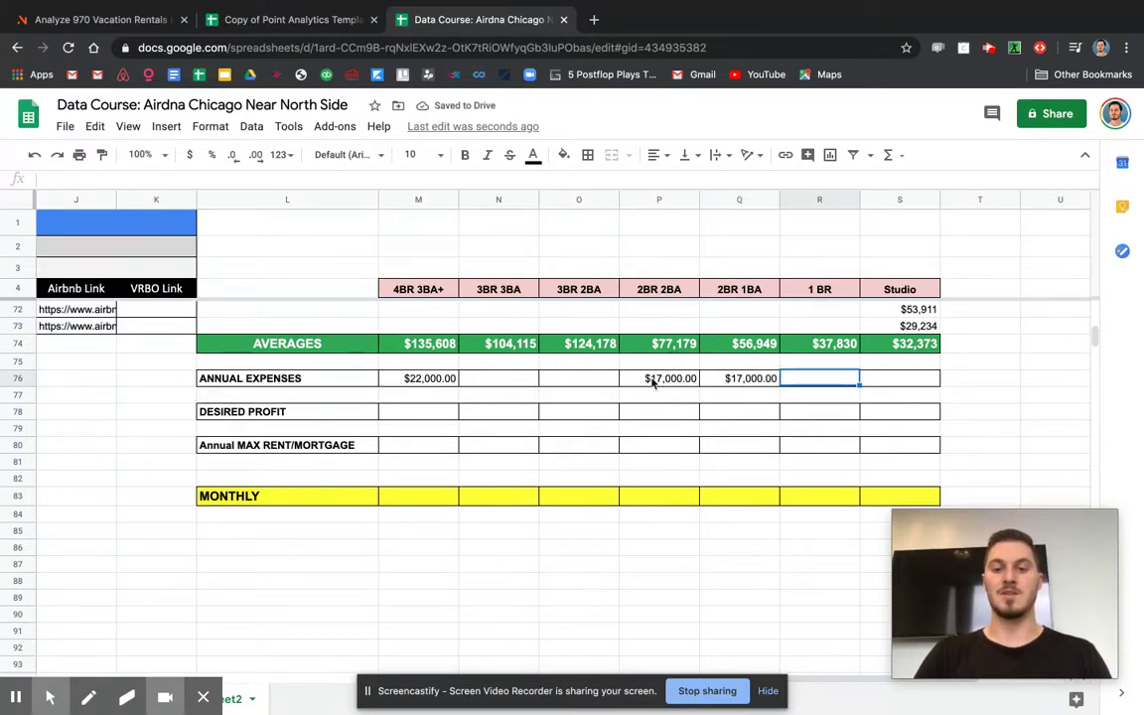
{"action": "left_click", "coordinate": [496, 378]}
{"action": "type", "text": "2"}
{"action": "type", "text": "0,"}
{"action": "type", "text": "000"}
{"action": "key", "text": "Tab"}
{"action": "type", "text": "20,"}
{"action": "type", "text": "00"}
{"action": "key", "text": "Tab"}
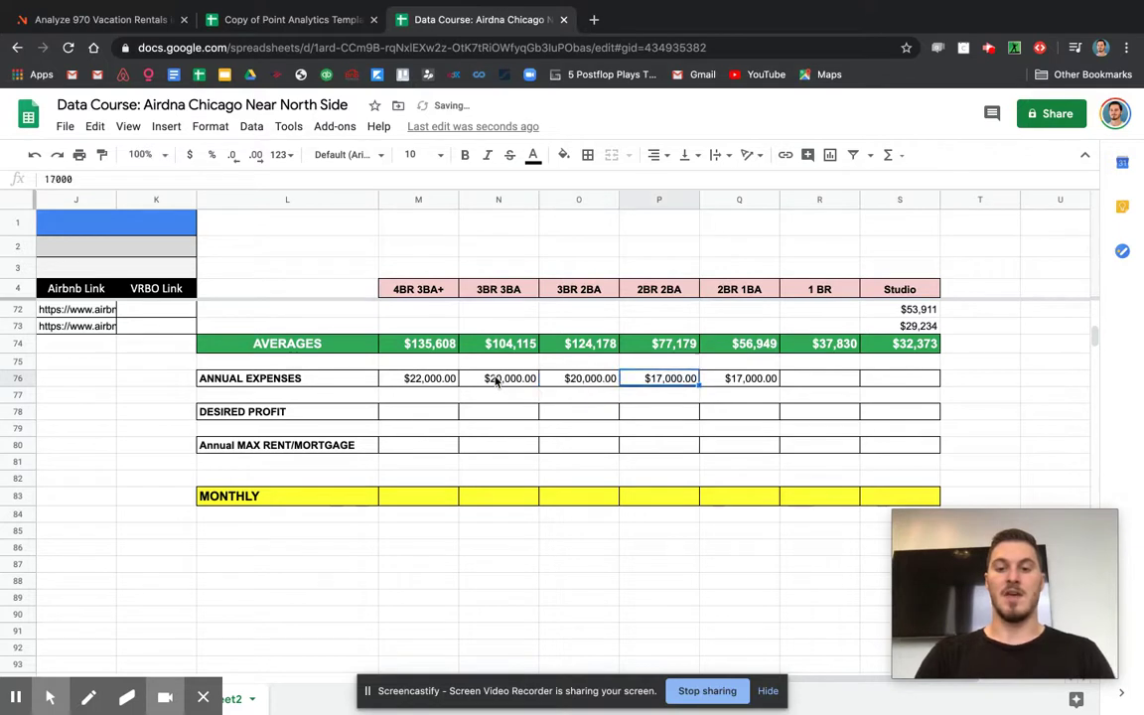
Enter $15,000 annual expenses for 1 BR and Studio
{"action": "left_click", "coordinate": [820, 379]}
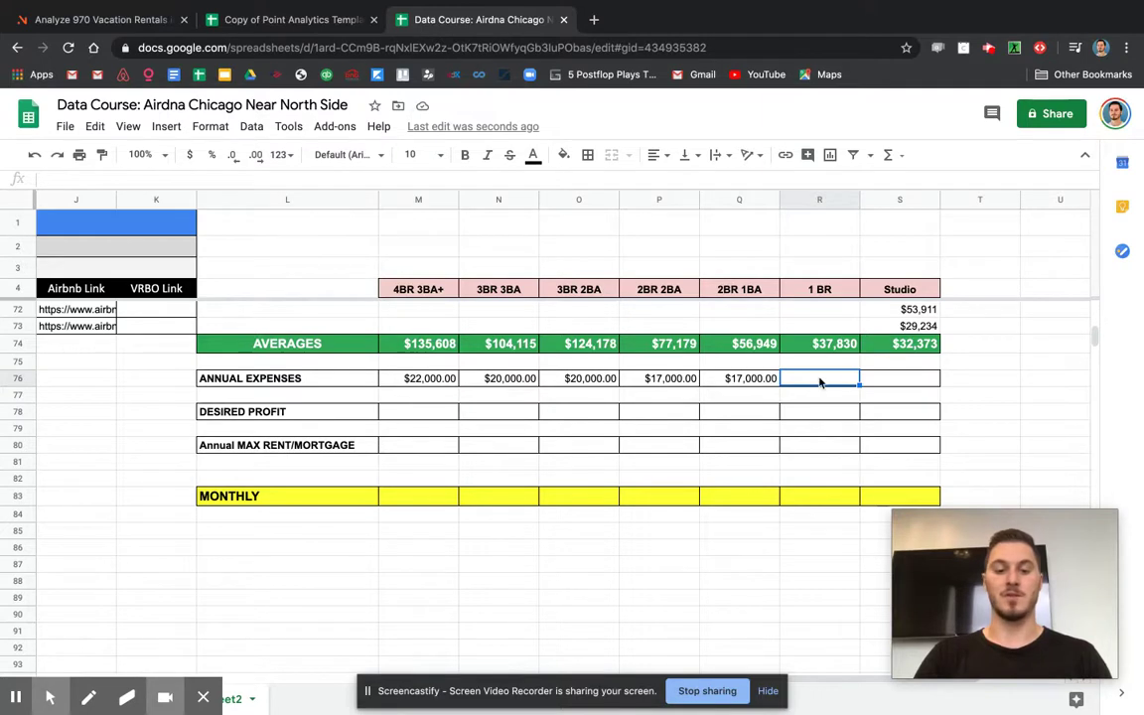
{"action": "type", "text": "15,0"}
{"action": "type", "text": "000"}
{"action": "key", "text": "Tab"}
{"action": "type", "text": "15,000"}
{"action": "key", "text": "Tab"}
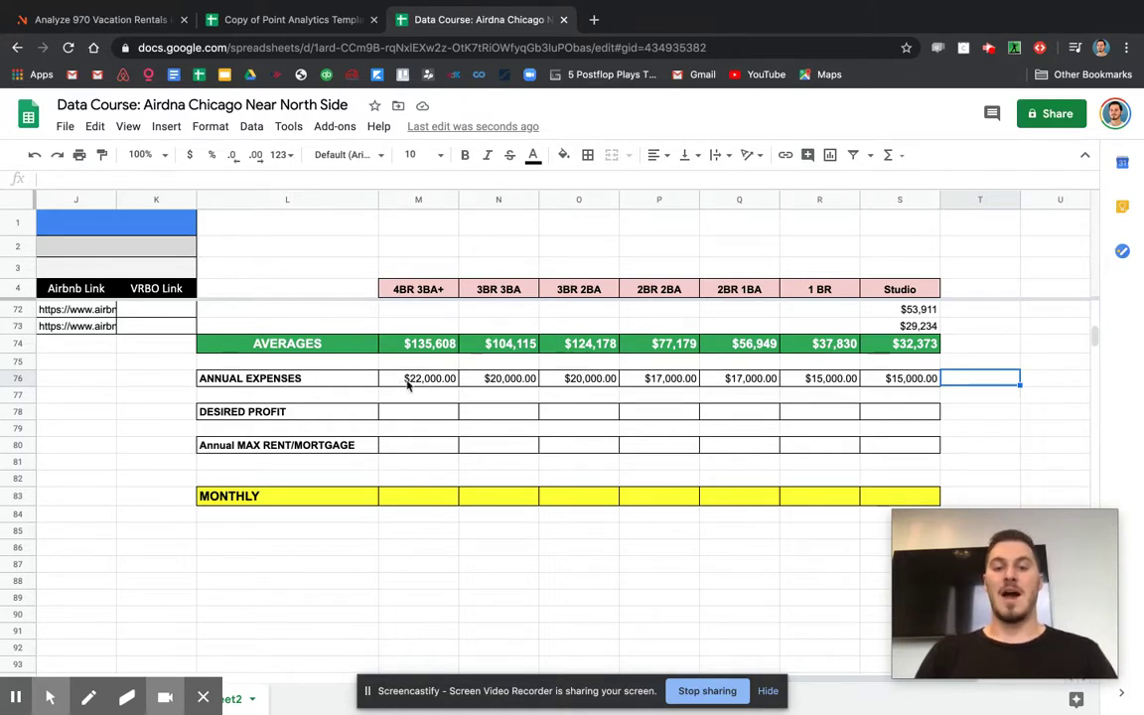
Review each annual expense value across the row, then the Desired Profit row
{"action": "left_click", "coordinate": [408, 381]}
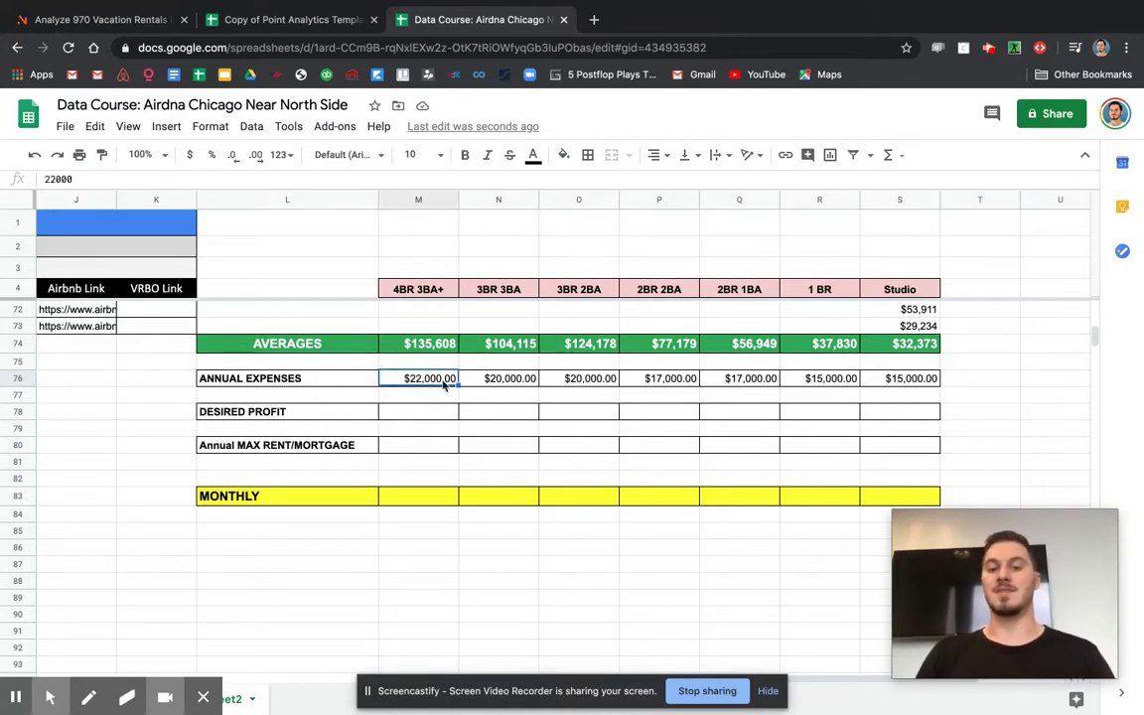
{"action": "left_click", "coordinate": [486, 380]}
{"action": "left_click", "coordinate": [564, 379]}
{"action": "left_click", "coordinate": [646, 379]}
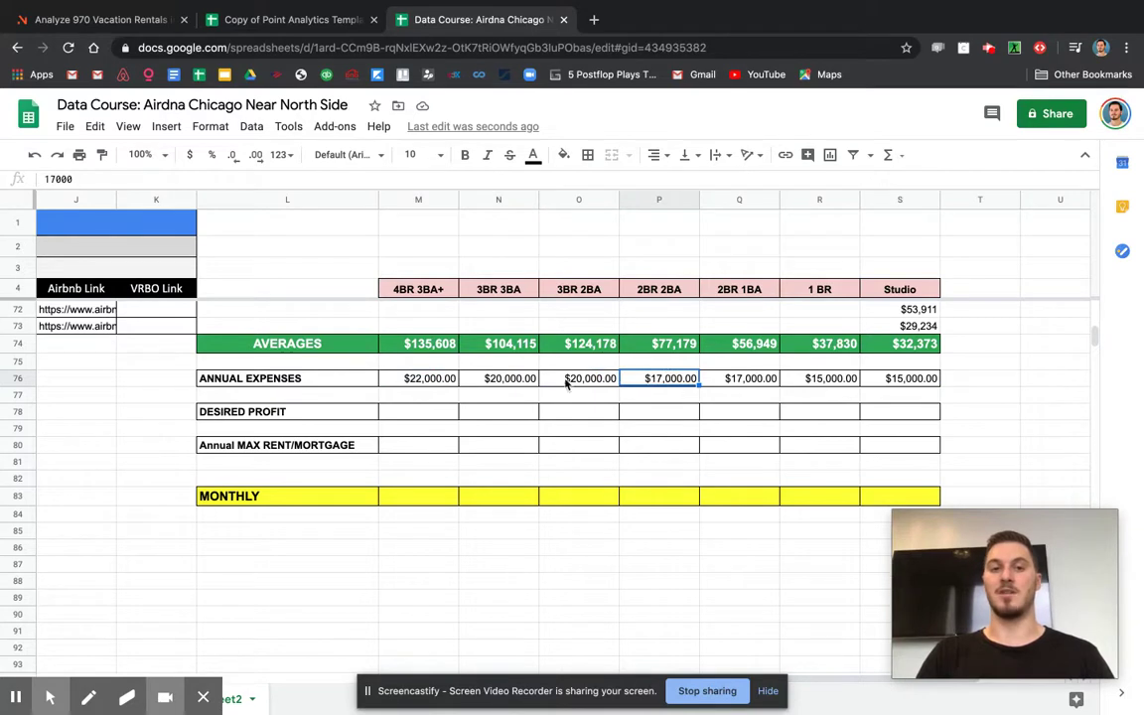
{"action": "left_click", "coordinate": [728, 380]}
{"action": "left_click", "coordinate": [804, 381]}
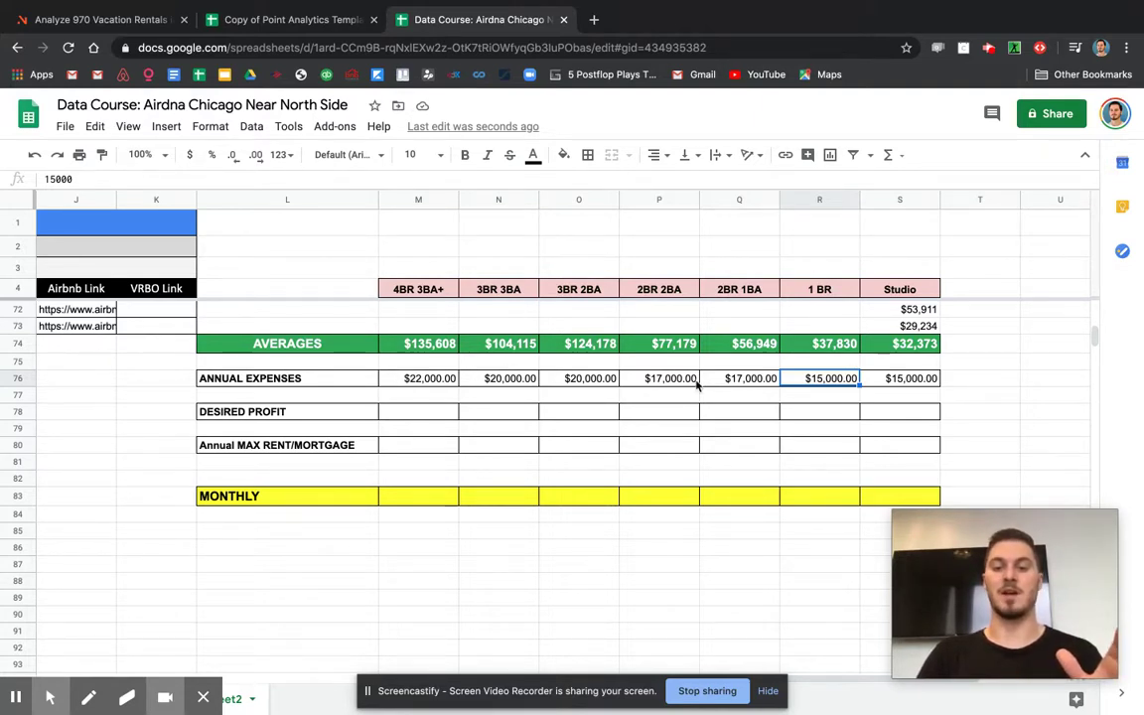
{"action": "left_click", "coordinate": [209, 417]}
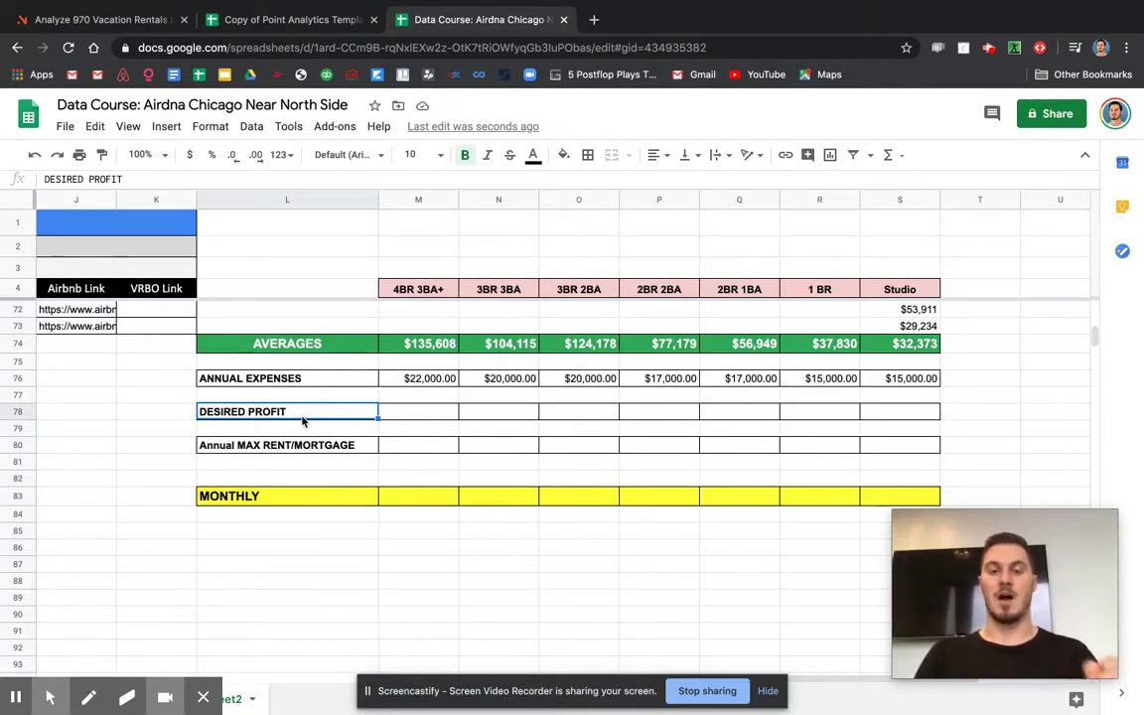
Enter $20,000 profit in M78 and fill it right through the Studio column
{"action": "left_click", "coordinate": [434, 416]}
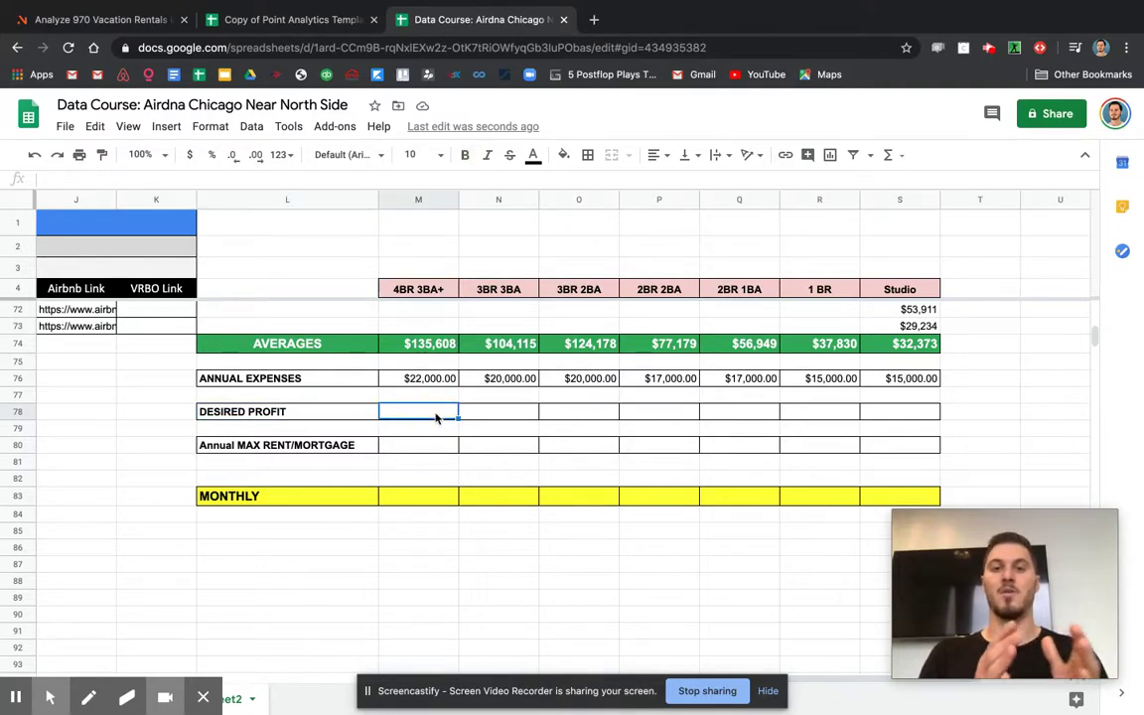
{"action": "type", "text": "20,000"}
{"action": "key", "text": "Tab"}
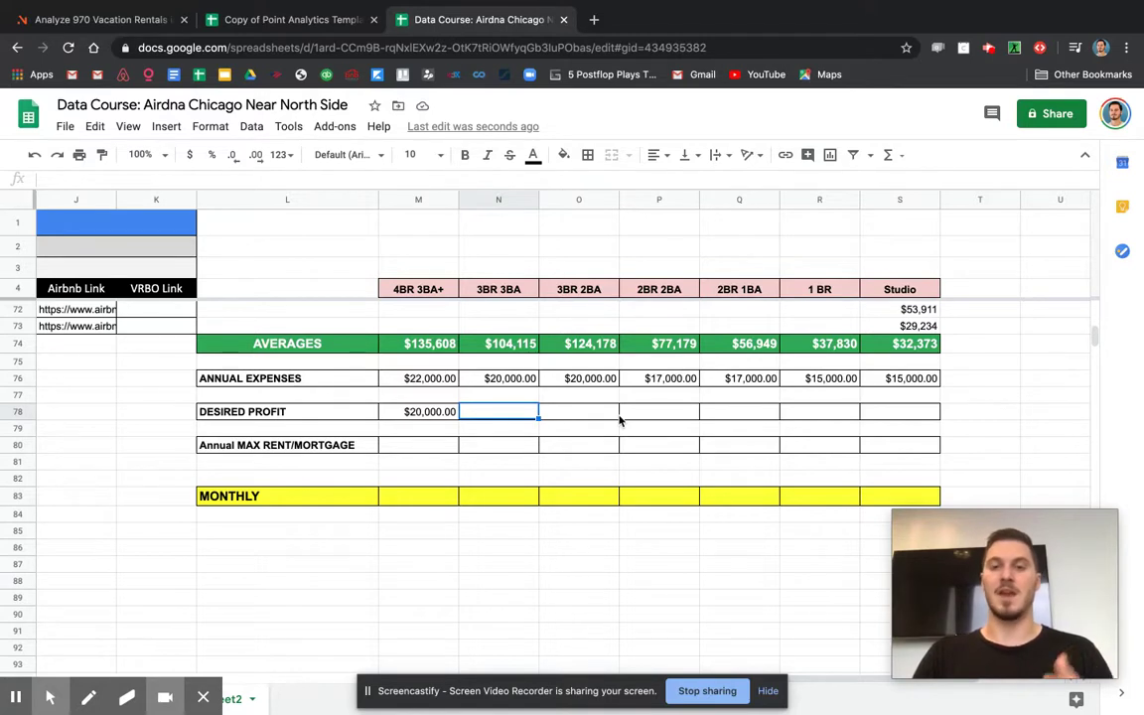
{"action": "left_click", "coordinate": [437, 415]}
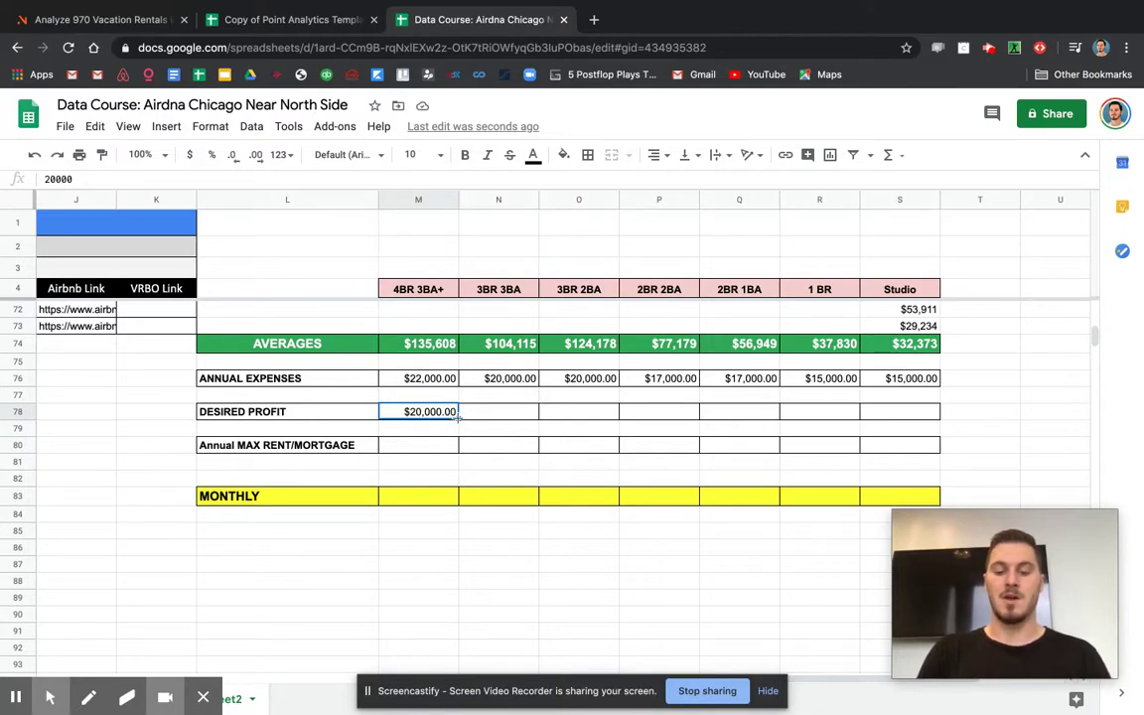
{"action": "left_click_drag", "start_coordinate": [458, 418], "coordinate": [868, 423]}
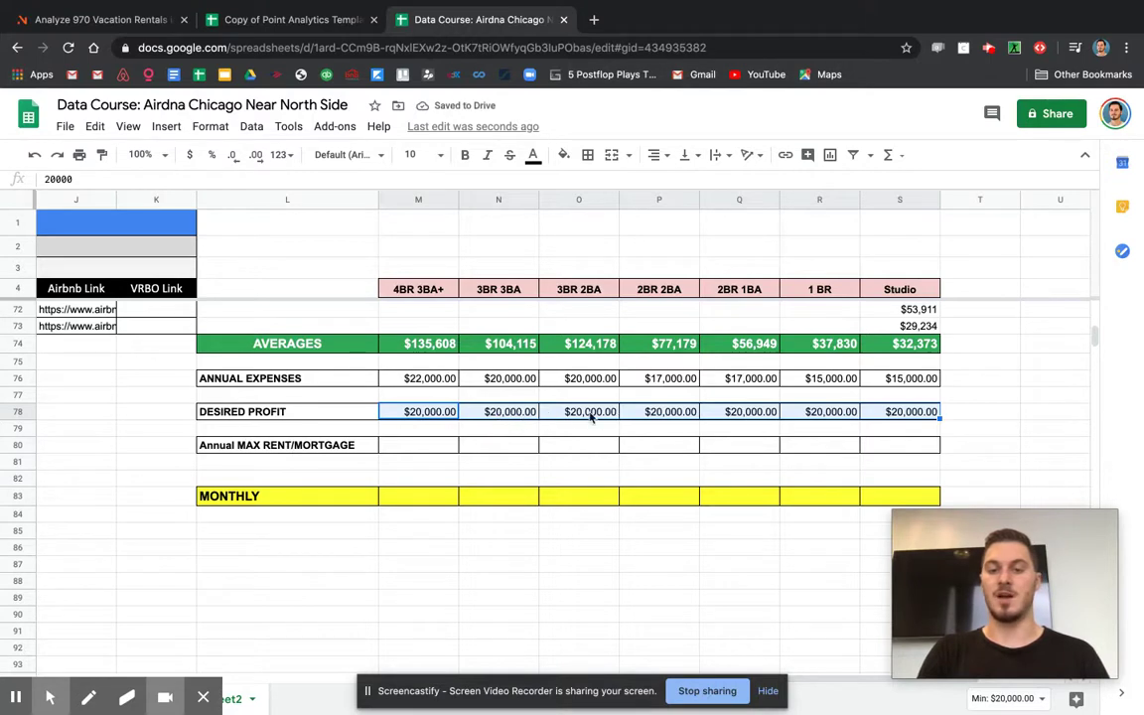
{"action": "left_click", "coordinate": [735, 429]}
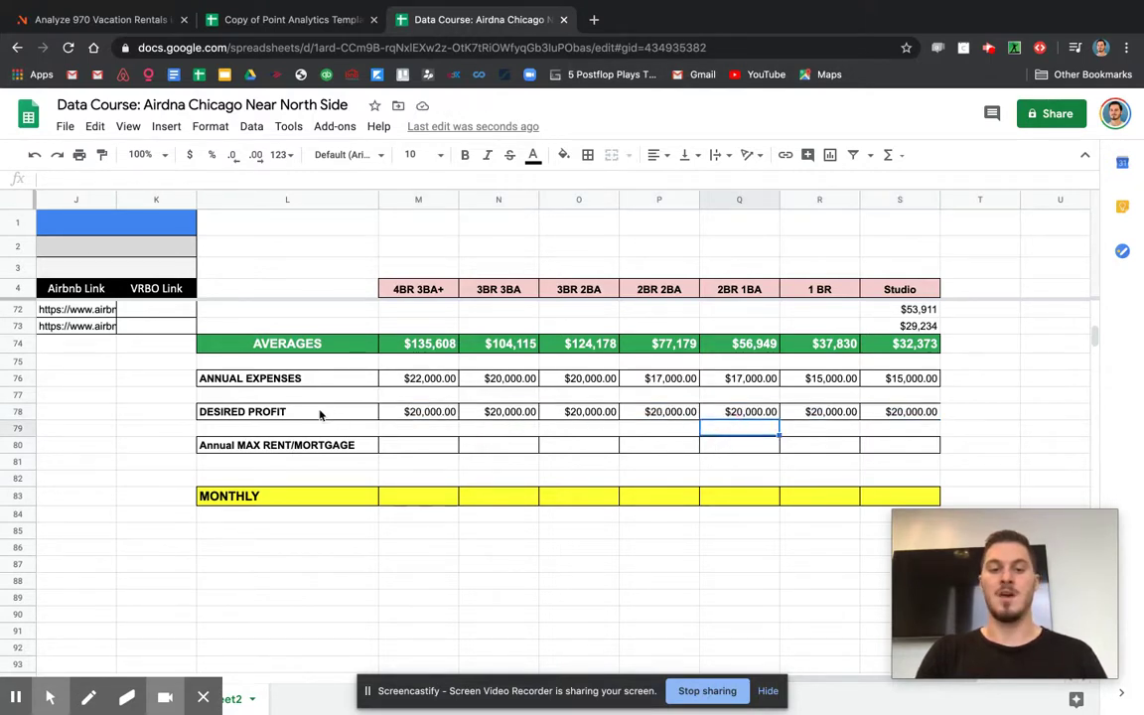
{"action": "left_click", "coordinate": [249, 444]}
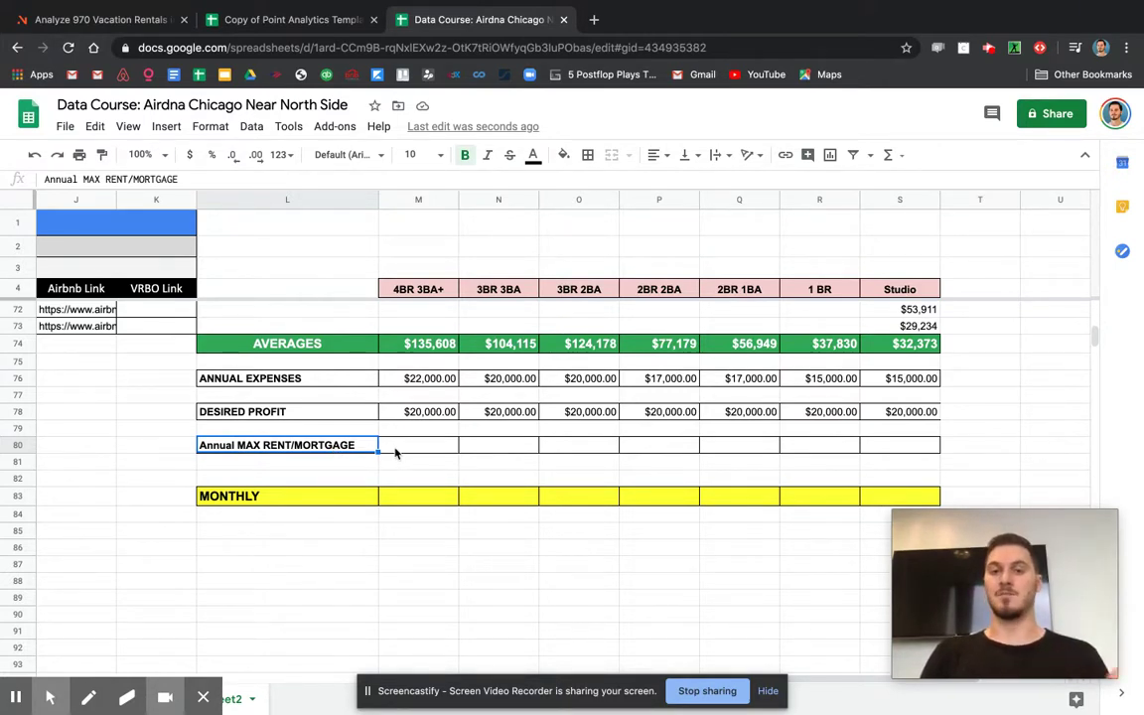
Enter =M74-M76-M78 in M80, giving $93,608 for 4BR 3BA+
{"action": "left_click", "coordinate": [394, 453]}
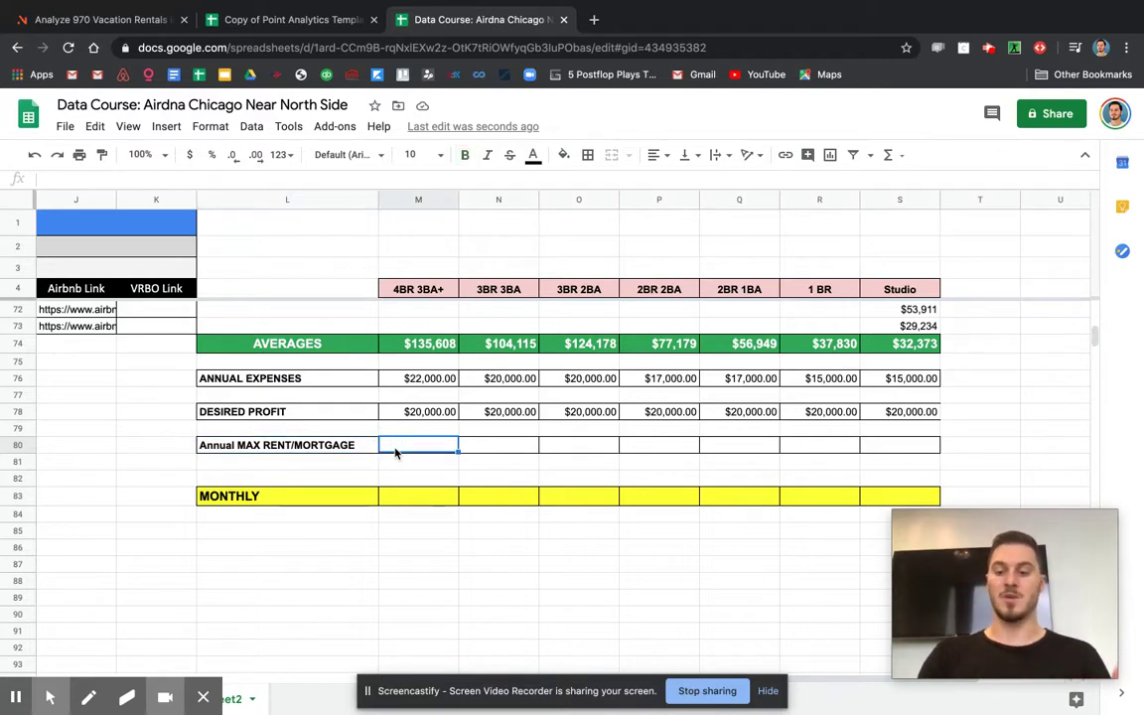
{"action": "type", "text": "="}
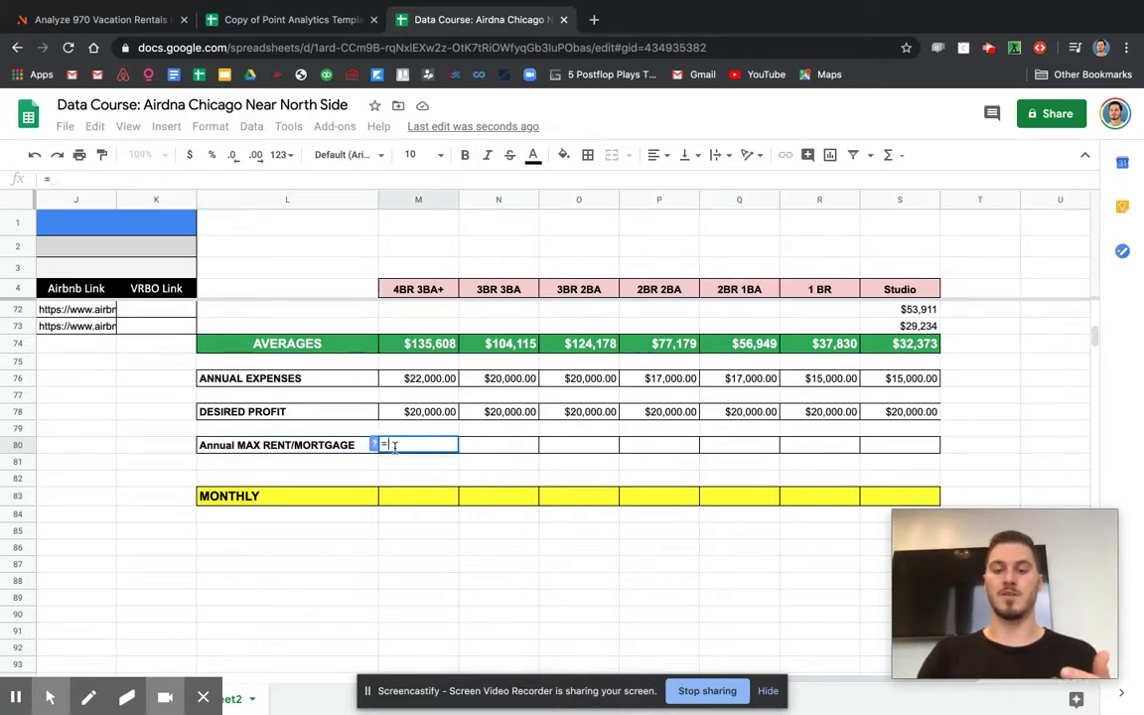
{"action": "left_click", "coordinate": [421, 347]}
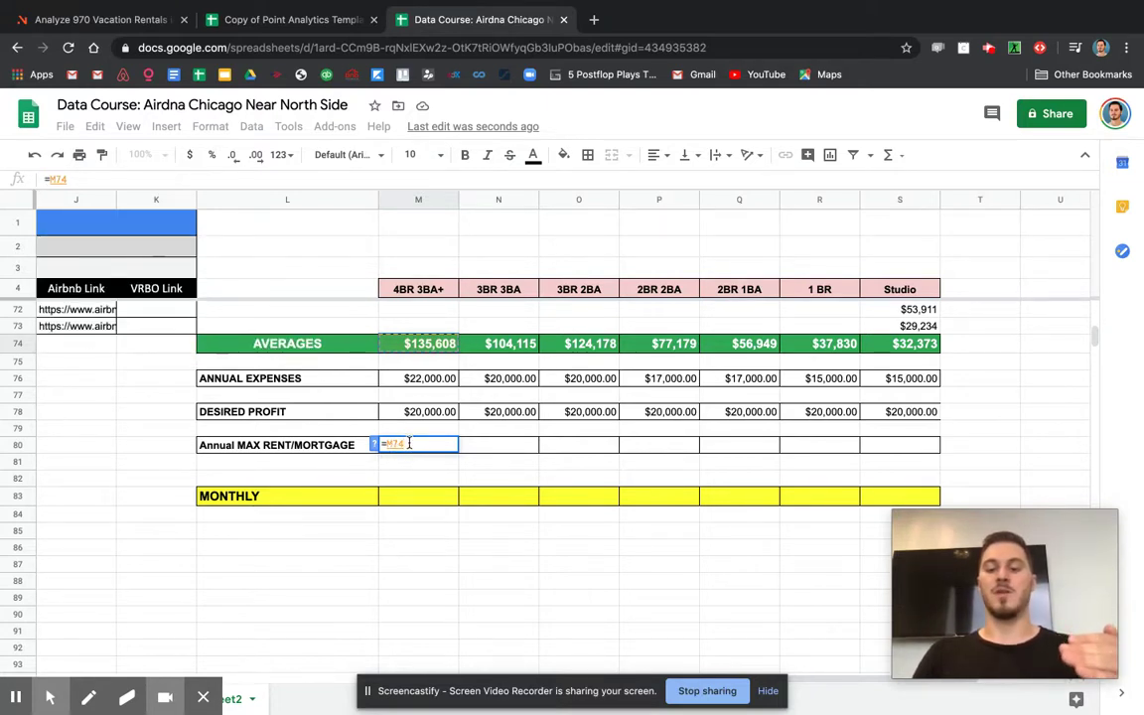
{"action": "type", "text": "-"}
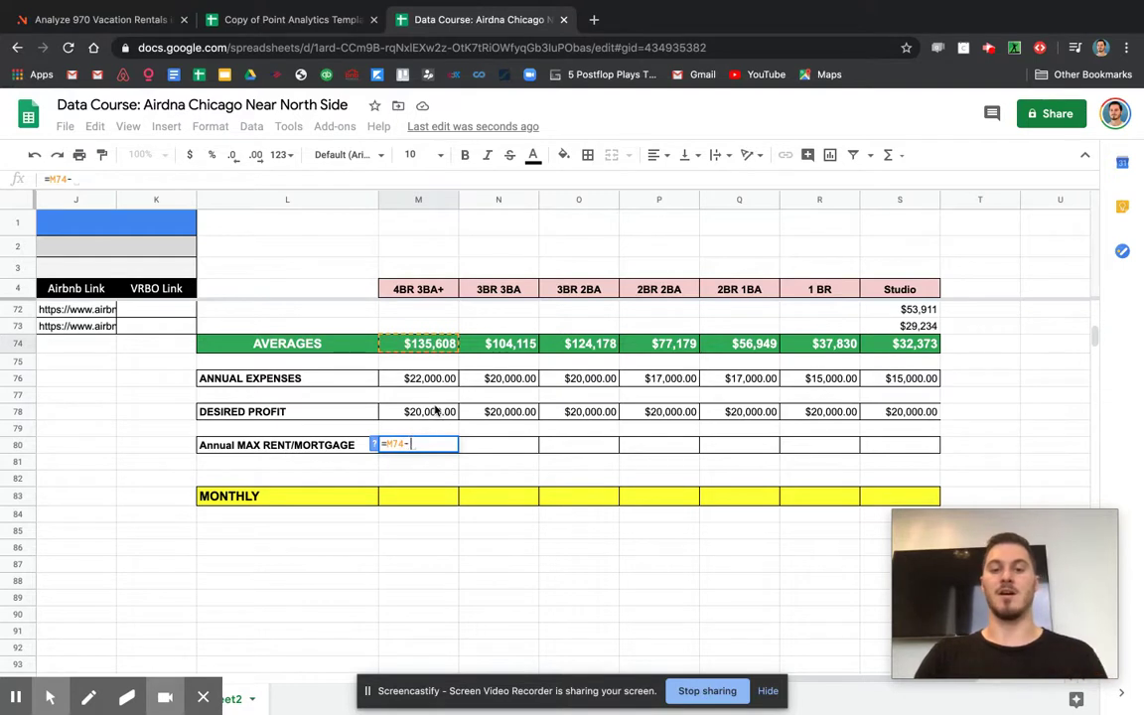
{"action": "left_click", "coordinate": [422, 382]}
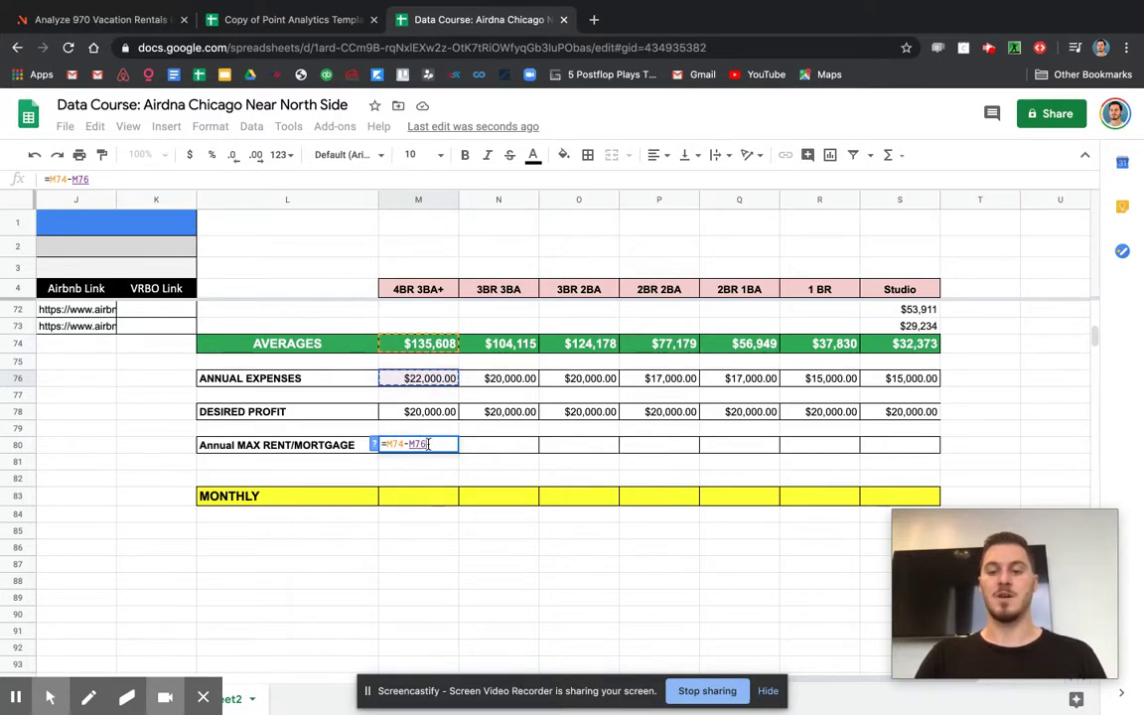
{"action": "type", "text": "-"}
{"action": "left_click", "coordinate": [434, 413]}
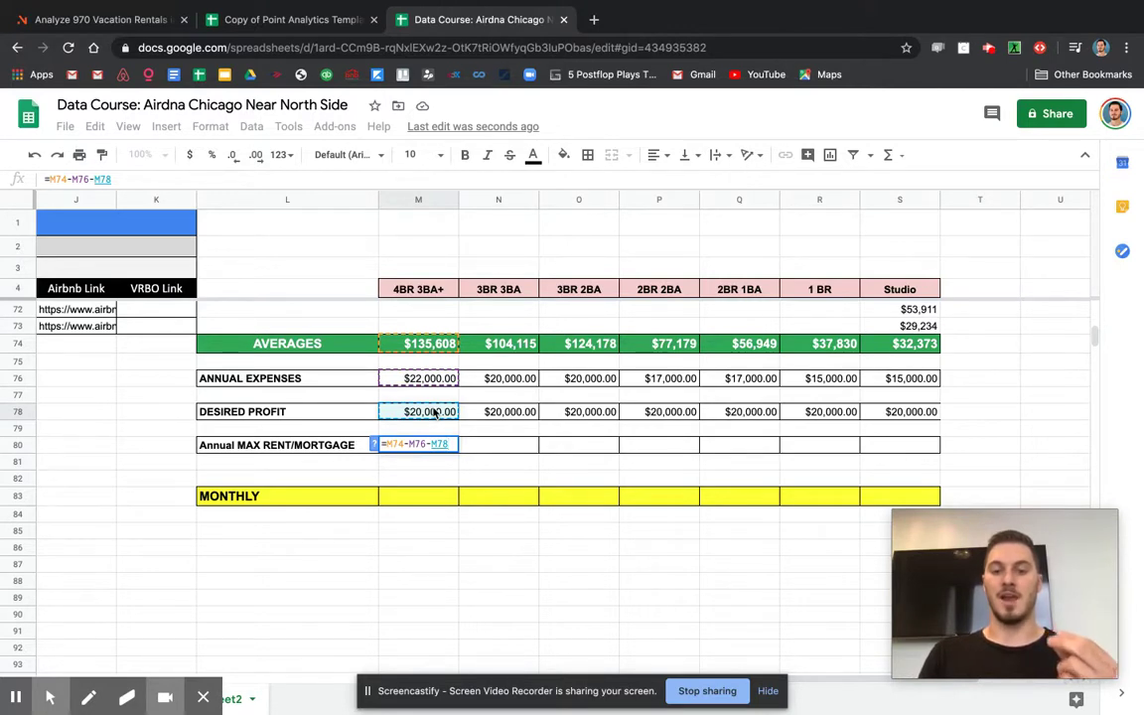
{"action": "key", "text": "Return"}
{"action": "left_click", "coordinate": [316, 449]}
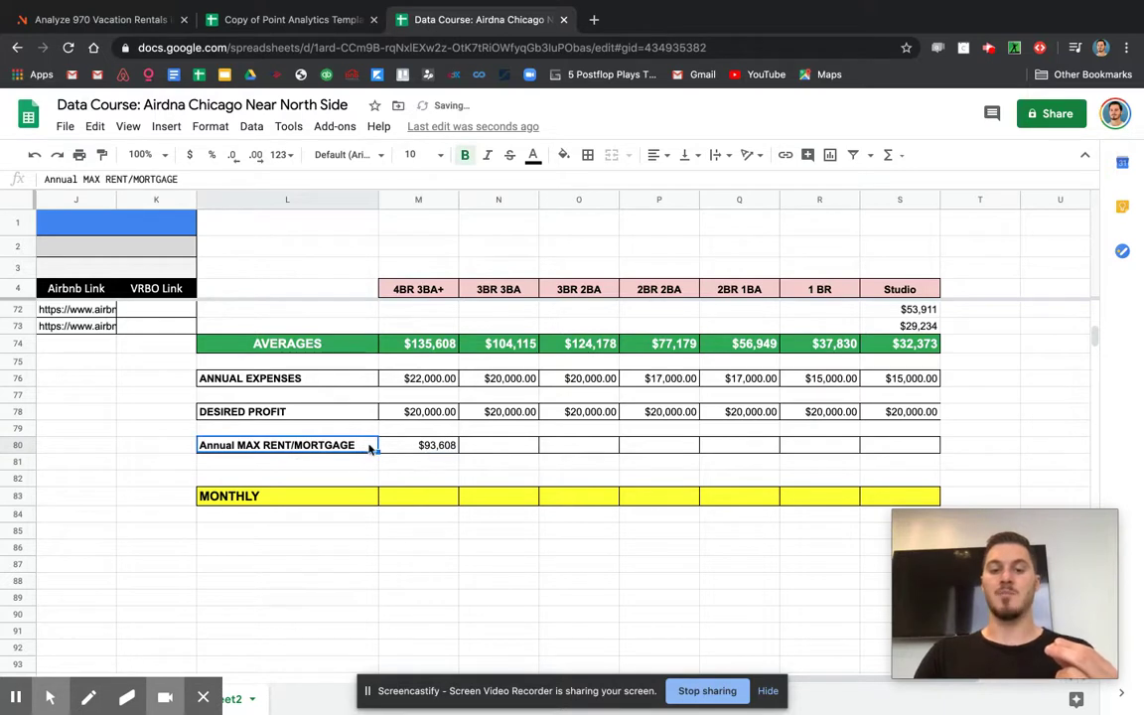
Enter =M80/12 in M83, giving a $7,801 monthly max rent for 4BR 3BA+
{"action": "left_click", "coordinate": [390, 492]}
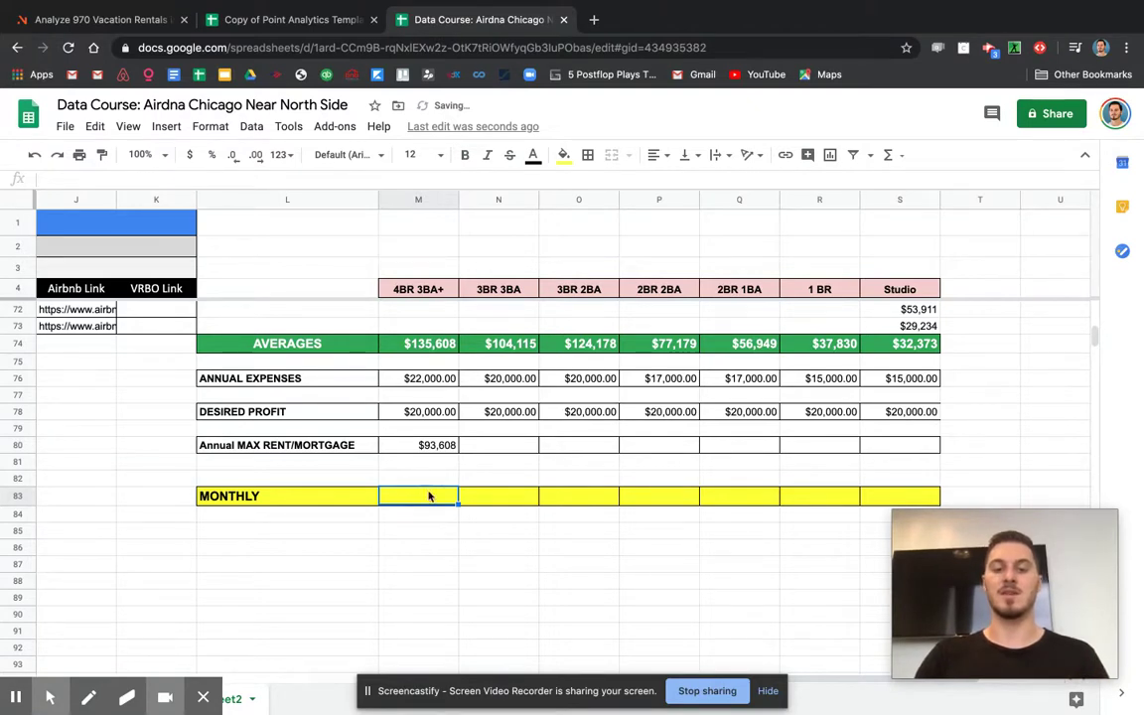
{"action": "type", "text": "="}
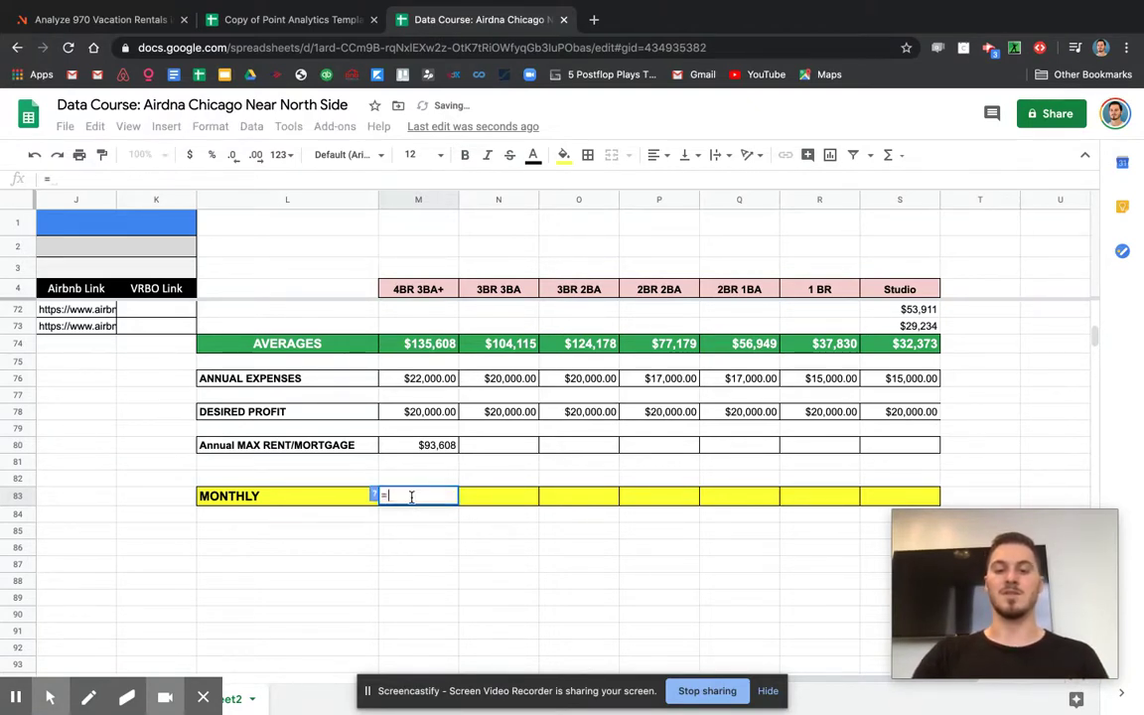
{"action": "left_click", "coordinate": [432, 447]}
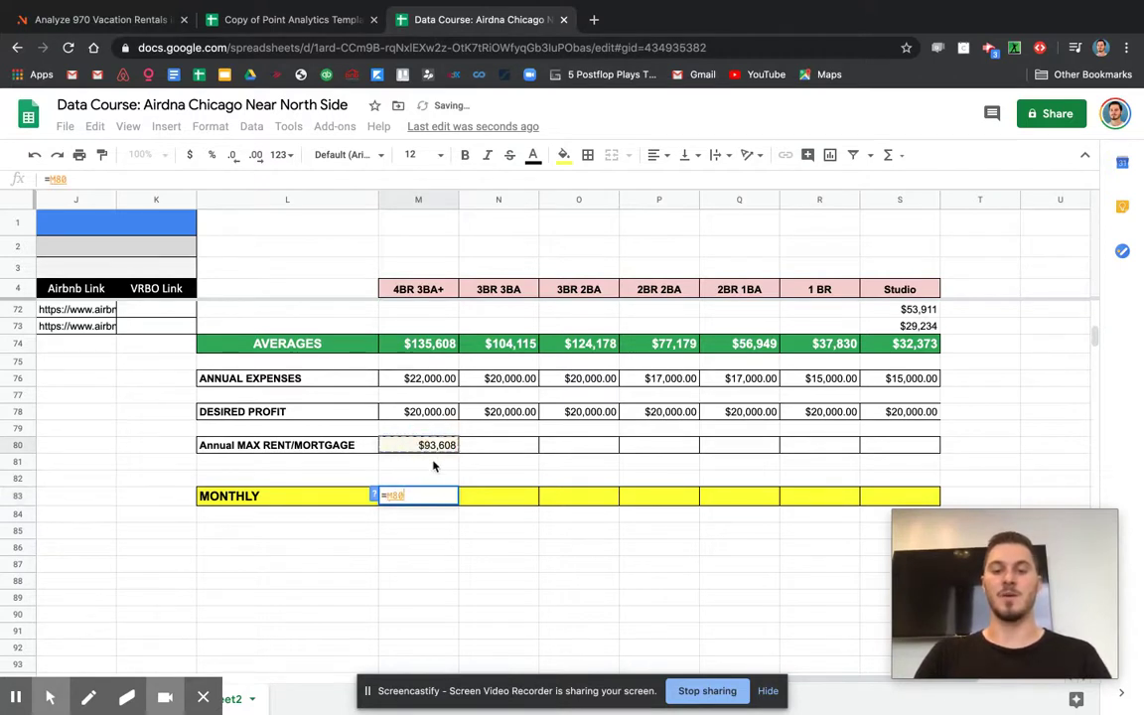
{"action": "type", "text": "/12"}
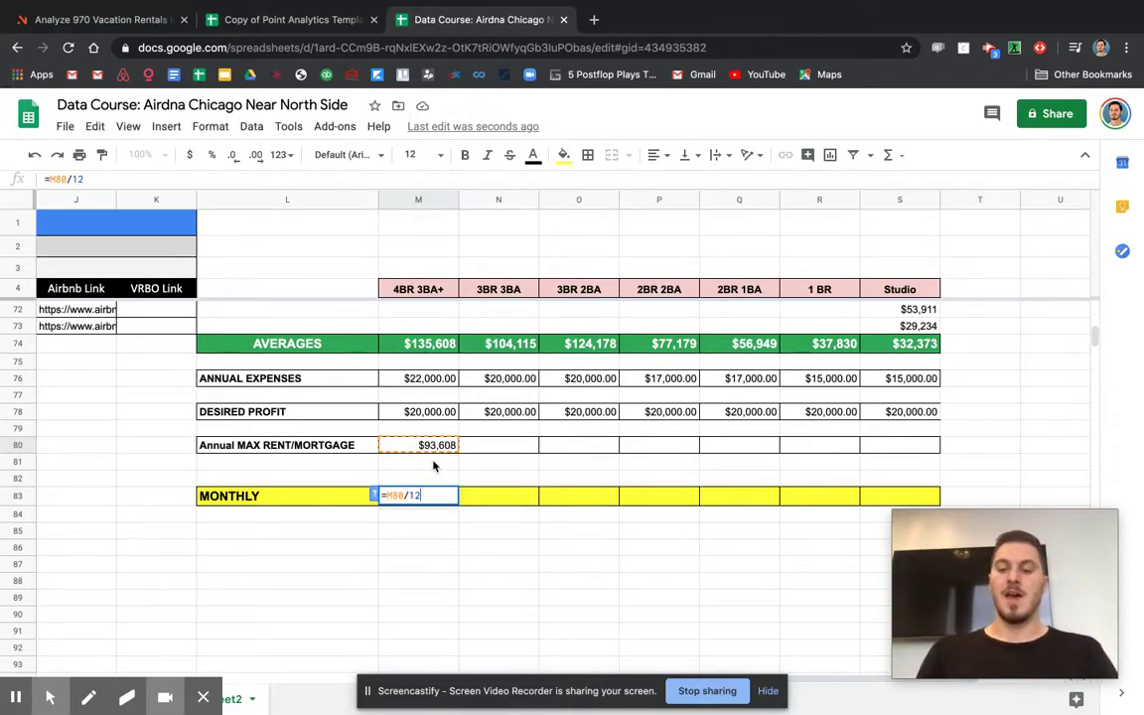
{"action": "key", "text": "Return"}
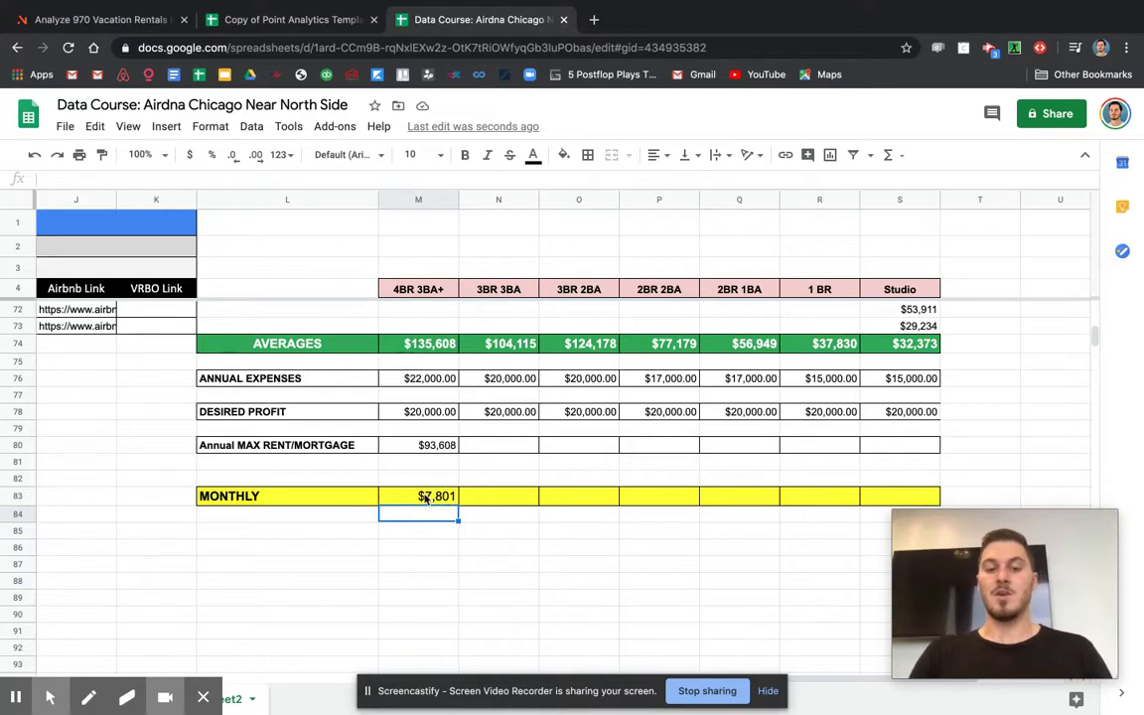
{"action": "left_click", "coordinate": [425, 498]}
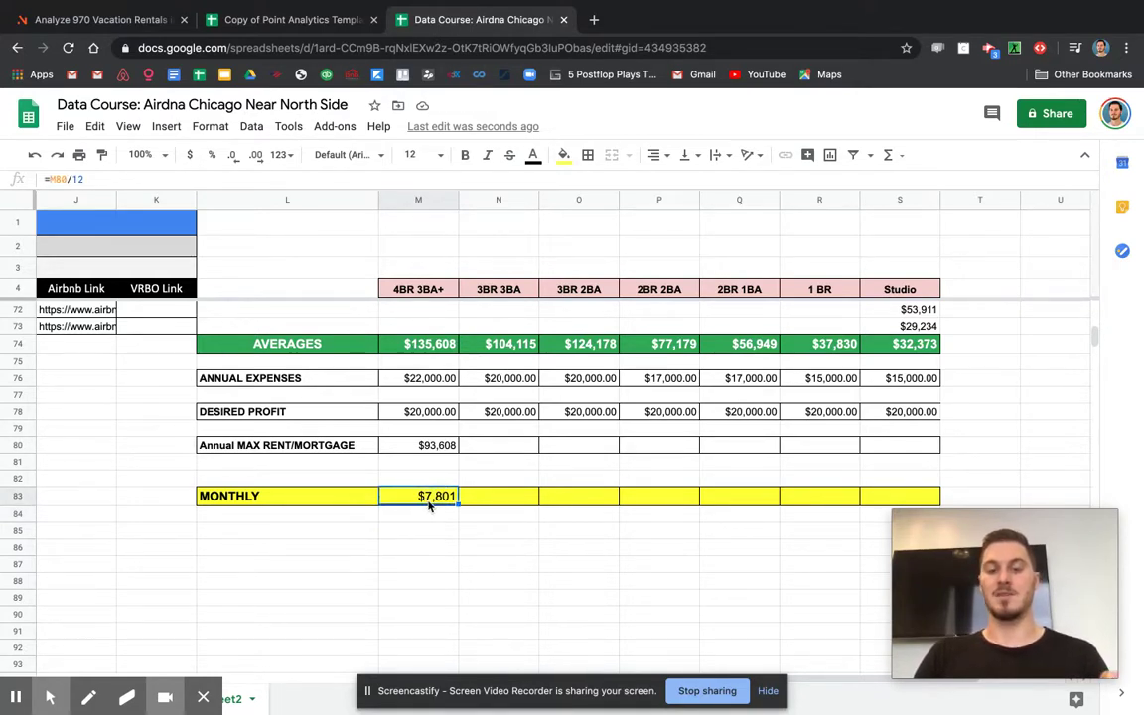
{"action": "left_click", "coordinate": [428, 414]}
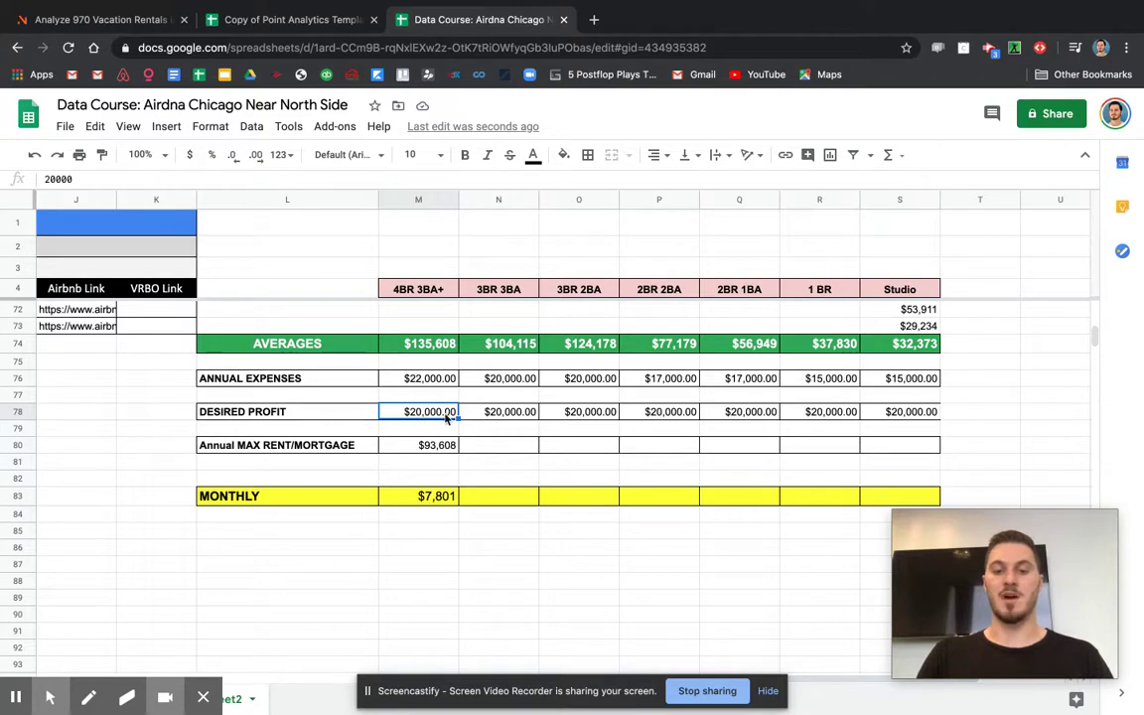
Fill the M80 and M83 formulas right through Studio, ending at -$2,627 and -$219
{"action": "left_click", "coordinate": [433, 447]}
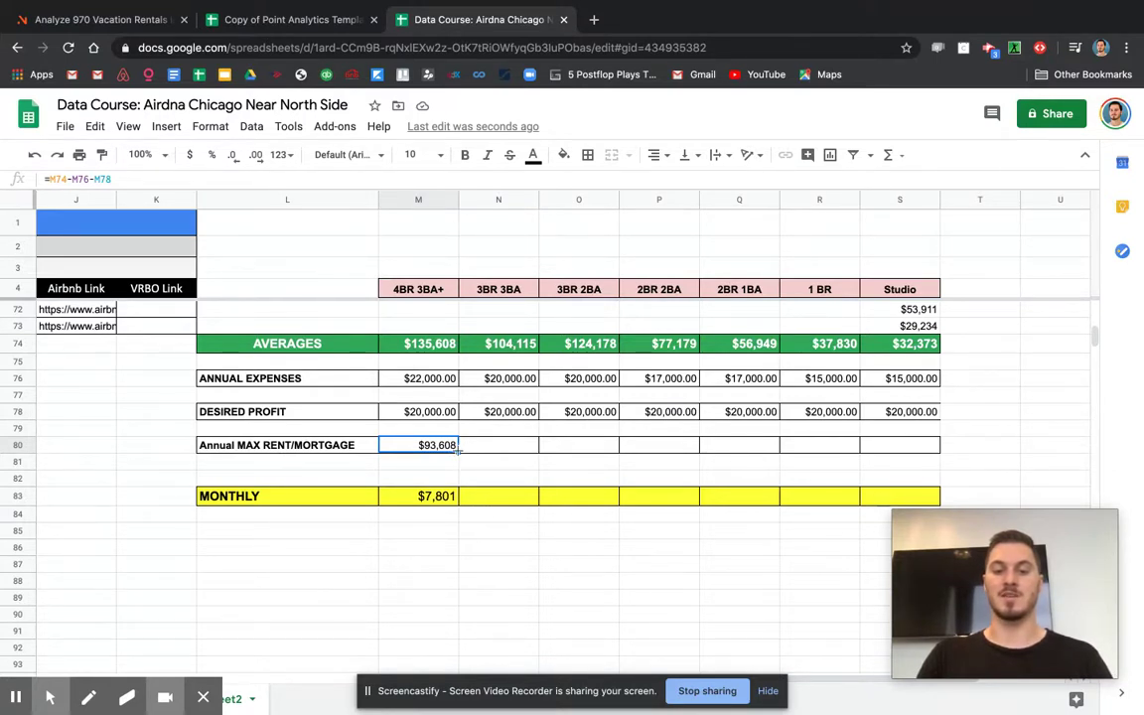
{"action": "left_click", "coordinate": [458, 451]}
{"action": "left_click_drag", "start_coordinate": [458, 451], "coordinate": [876, 452]}
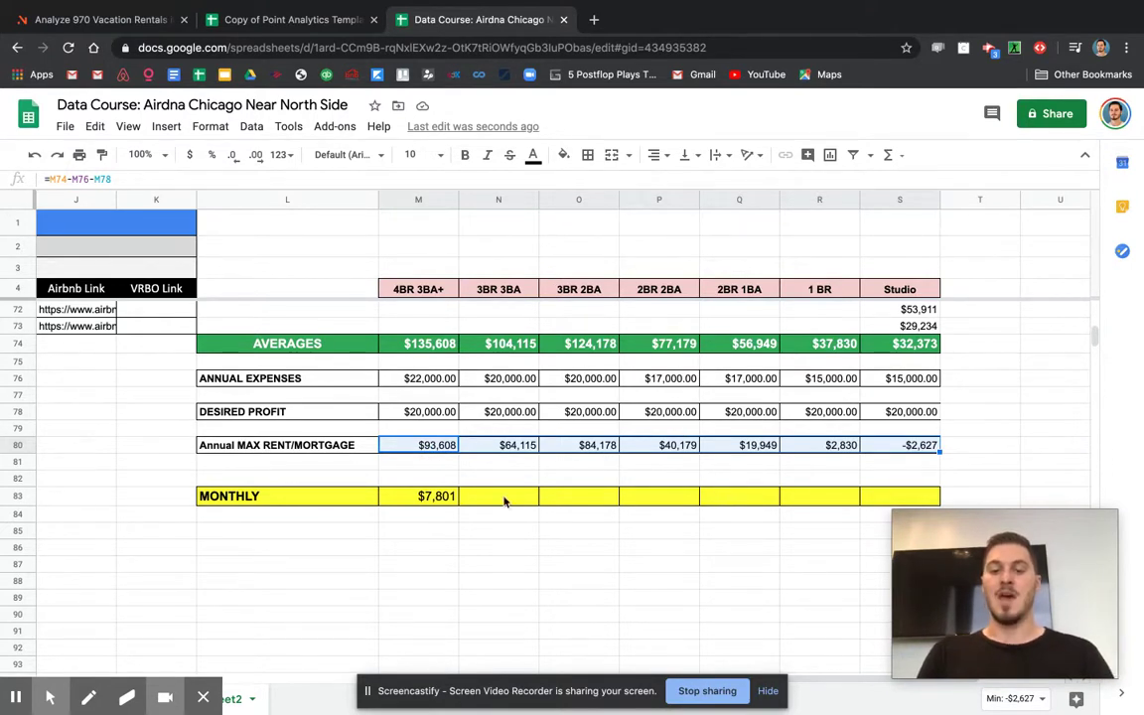
{"action": "left_click", "coordinate": [434, 503]}
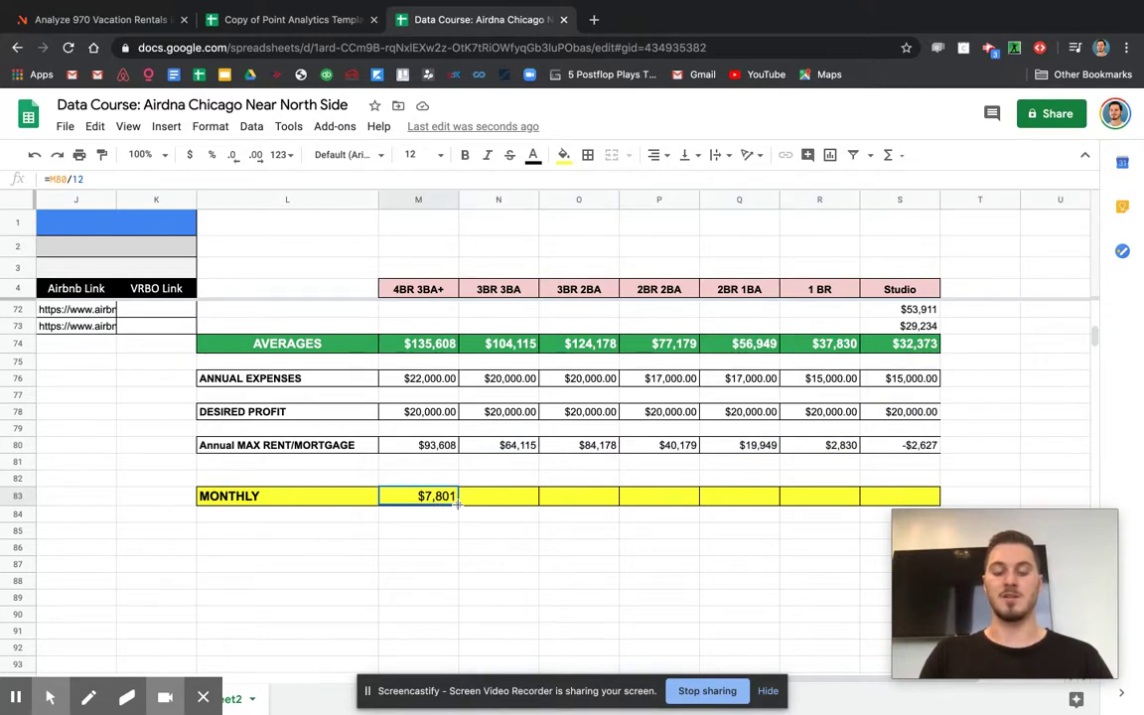
{"action": "left_click_drag", "start_coordinate": [458, 503], "coordinate": [883, 498]}
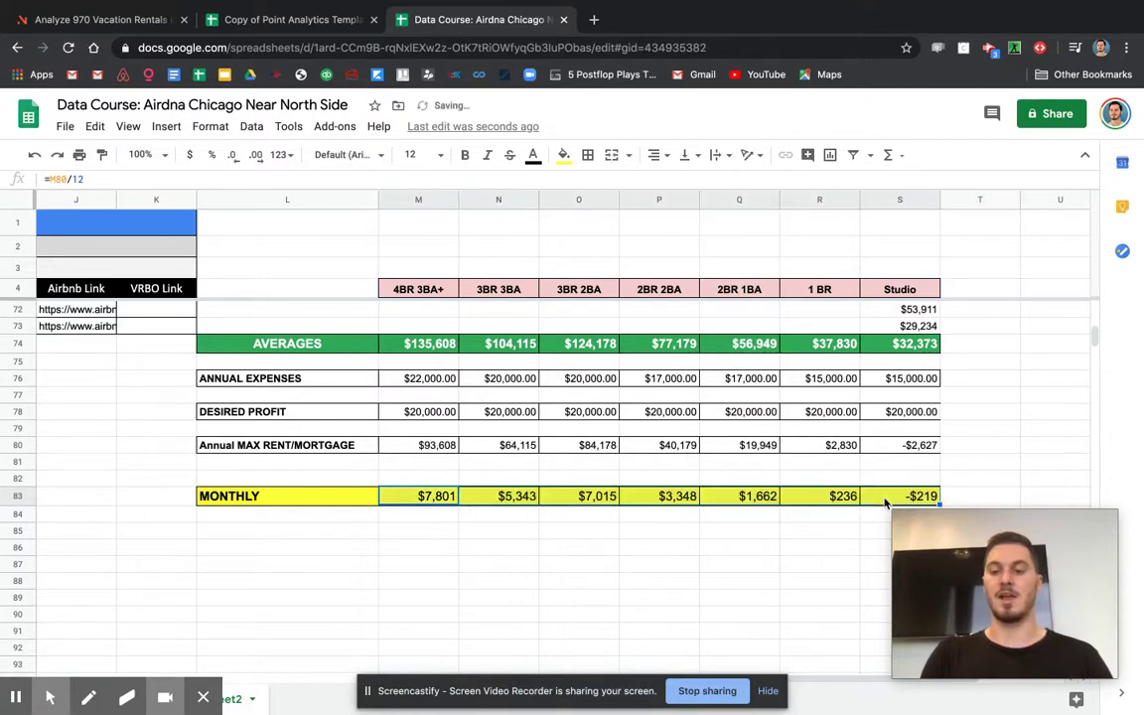
Relabel row 83 as 'MONTHLY MAX RENT MORTGAGE' and widen column L to show it
{"action": "left_click", "coordinate": [755, 536]}
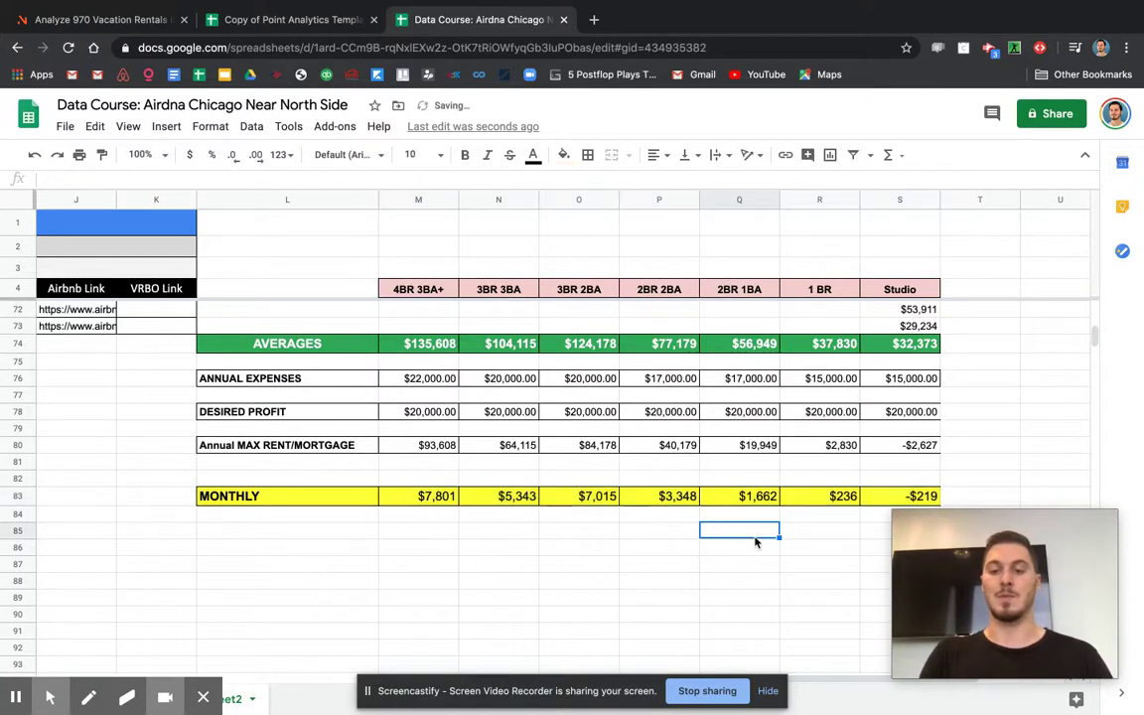
{"action": "double_click", "coordinate": [293, 502]}
{"action": "type", "text": "MA"}
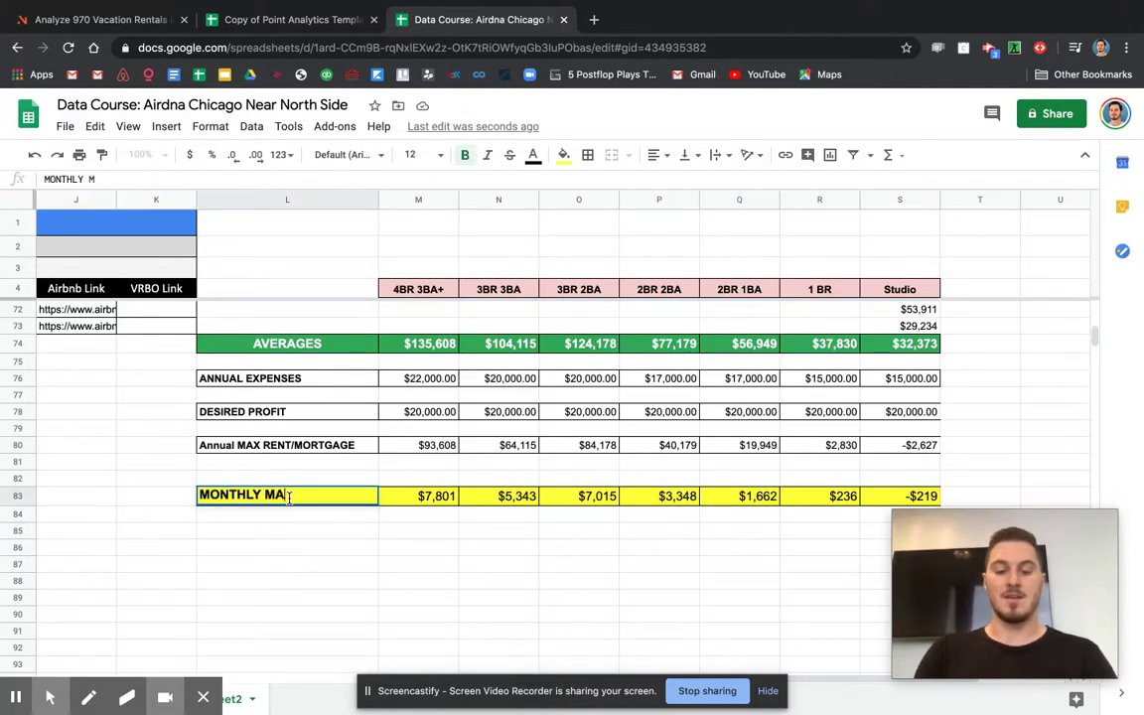
{"action": "type", "text": "X RTENT"}
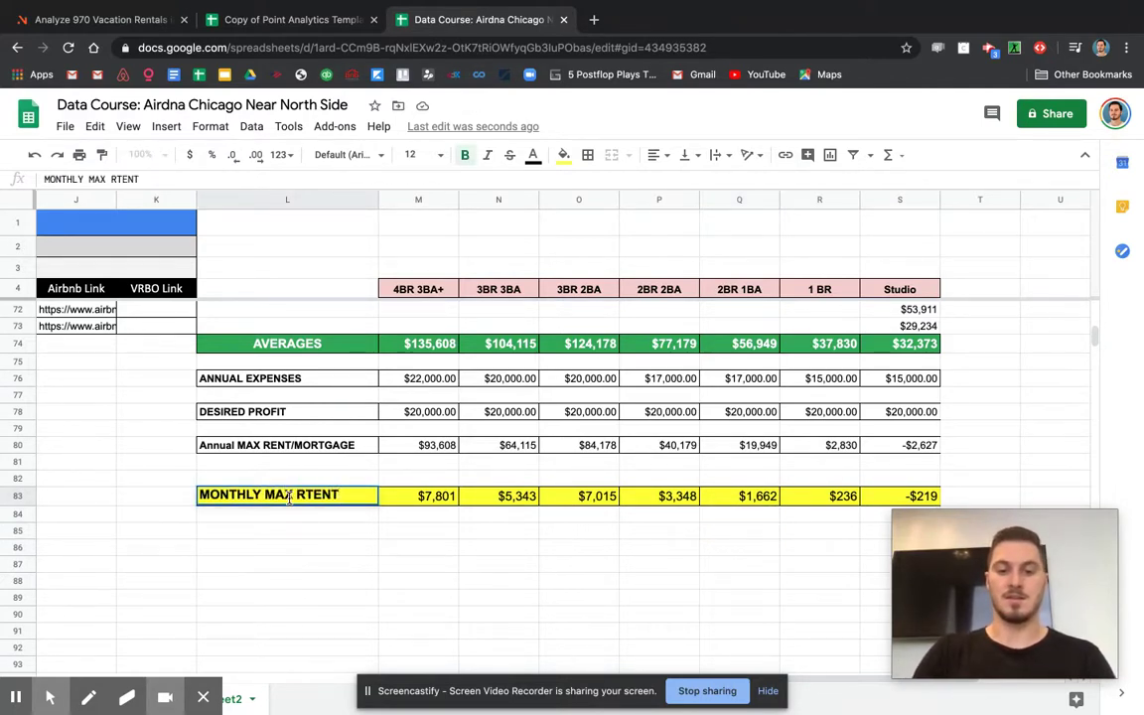
{"action": "key", "text": "BackSpace"}
{"action": "key", "text": "BackSpace"}
{"action": "key", "text": "BackSpace"}
{"action": "key", "text": "BackSpace"}
{"action": "type", "text": "ENT"}
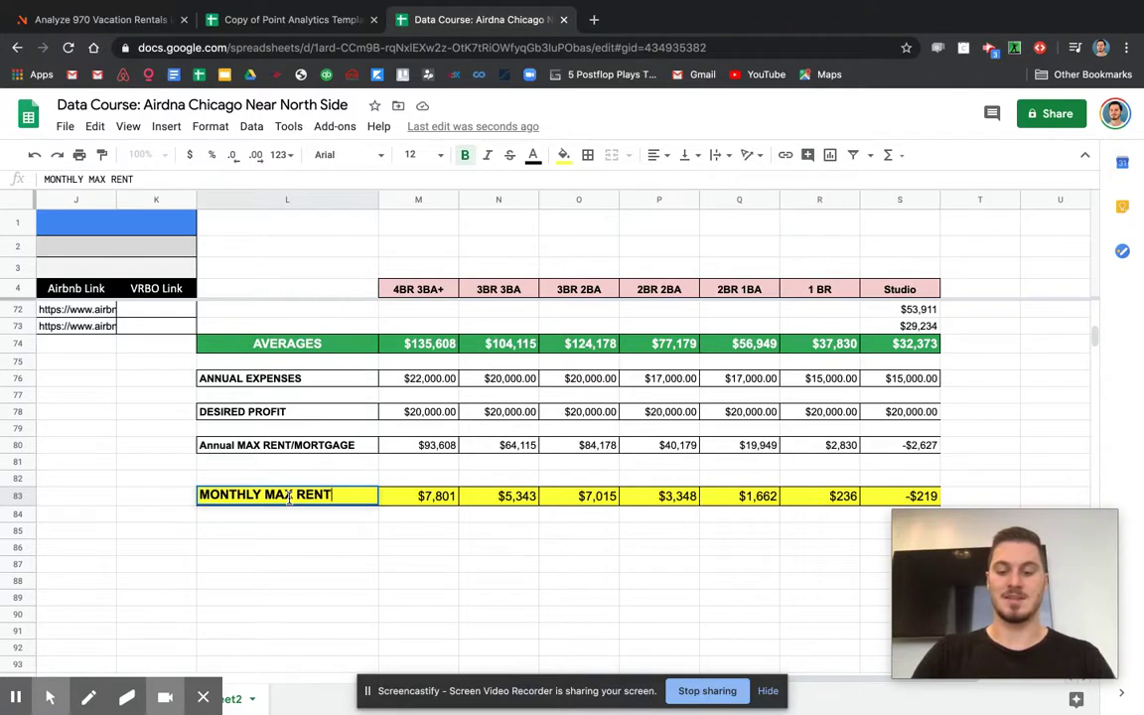
{"action": "type", "text": "?MORTGAG"}
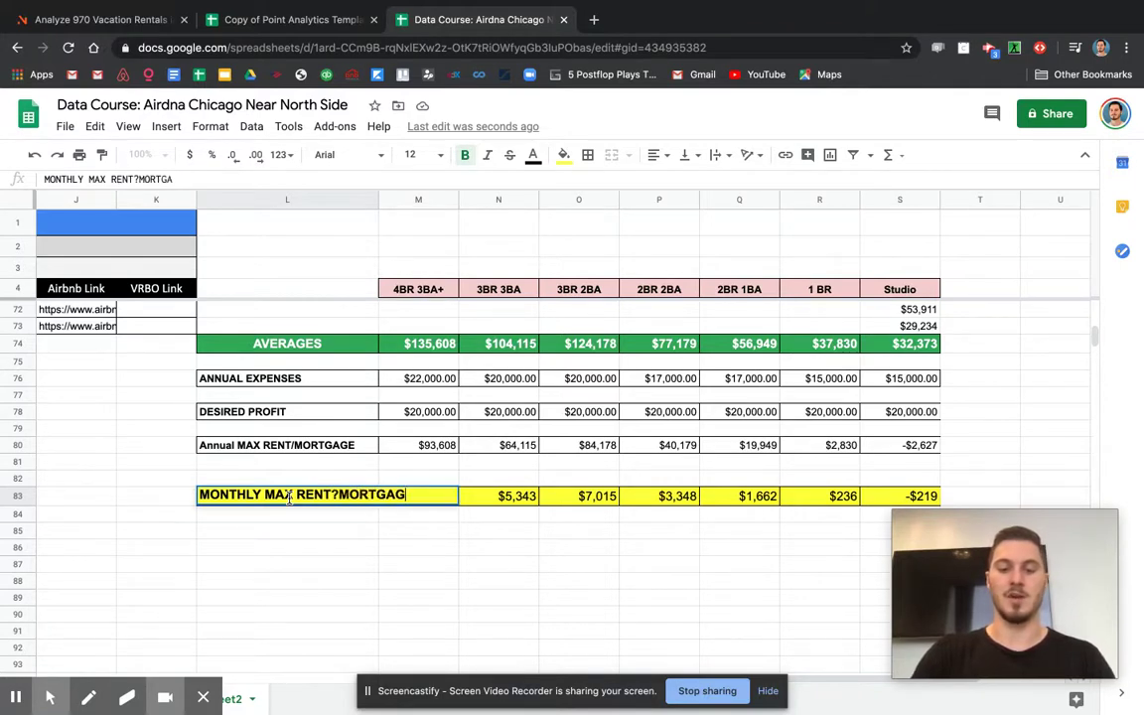
{"action": "type", "text": "E"}
{"action": "key", "text": "Return"}
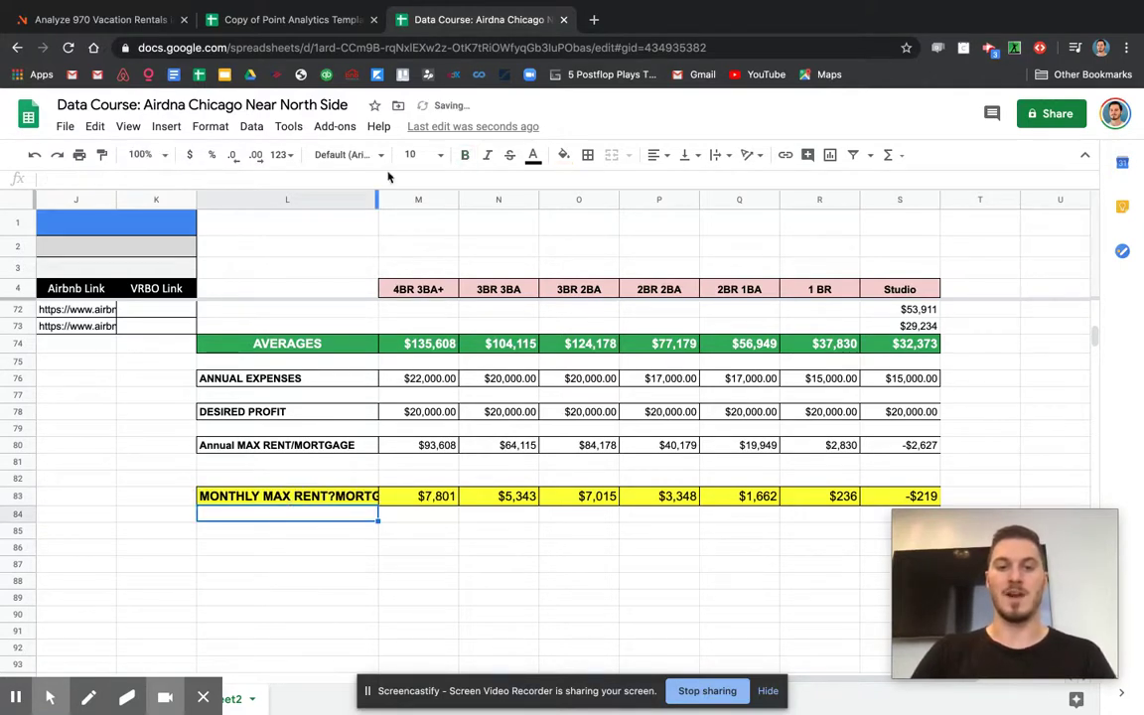
{"action": "left_click_drag", "start_coordinate": [378, 200], "coordinate": [450, 199]}
{"action": "double_click", "coordinate": [334, 496]}
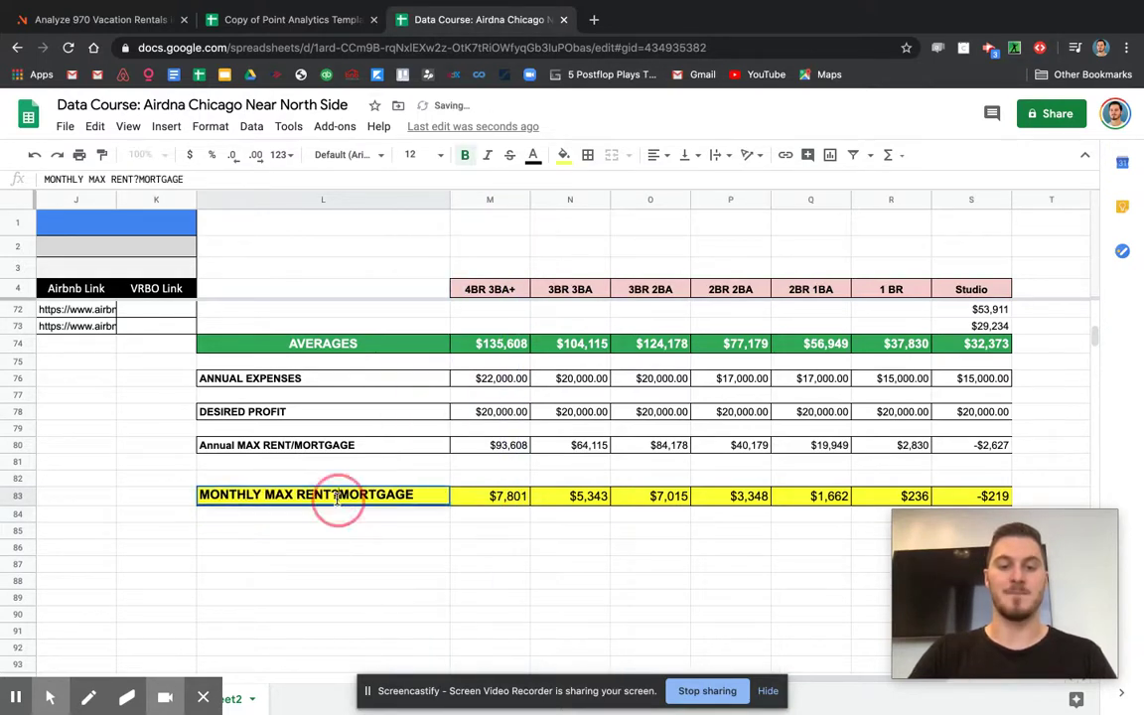
{"action": "key", "text": "BackSpace"}
{"action": "left_click", "coordinate": [397, 551]}
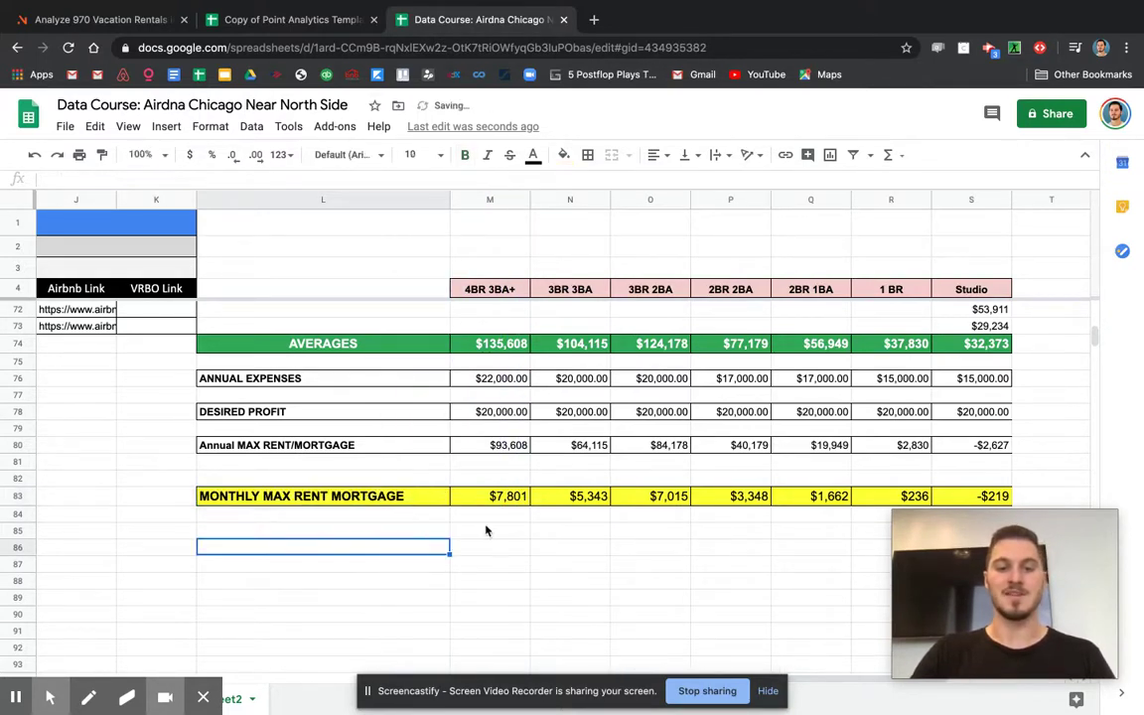
{"action": "scroll", "coordinate": [500, 530], "scroll_direction": "right", "scroll_amount": 3}
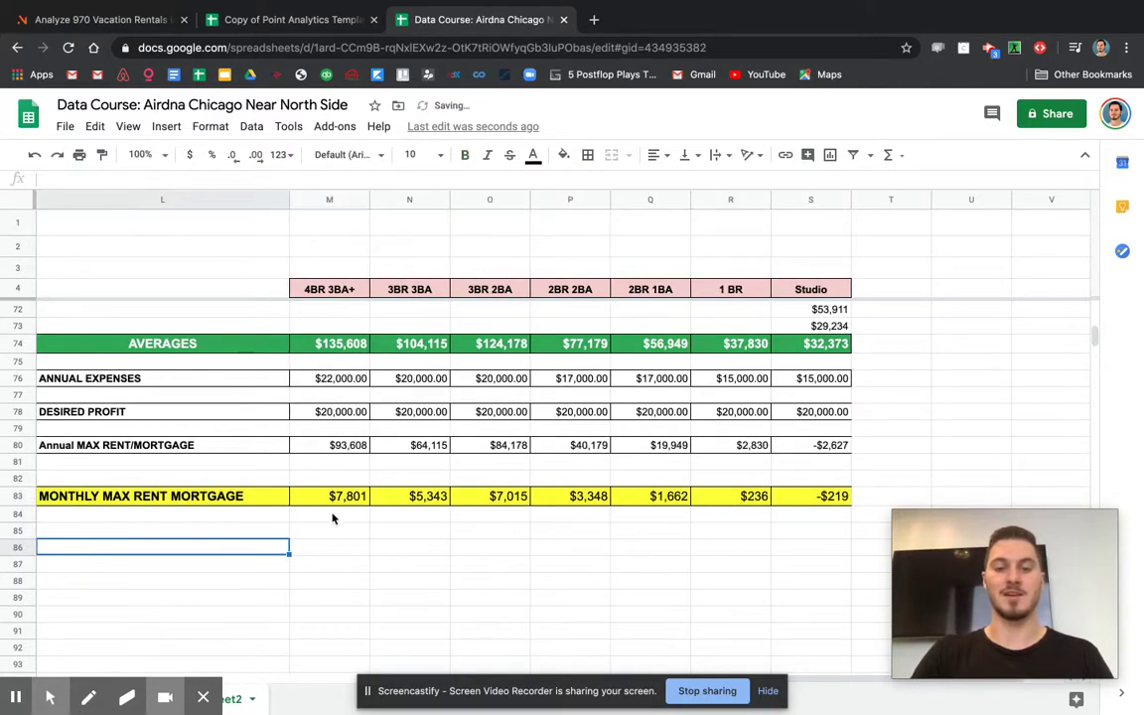
{"action": "left_click_drag", "start_coordinate": [338, 499], "coordinate": [788, 505]}
{"action": "left_click", "coordinate": [670, 513]}
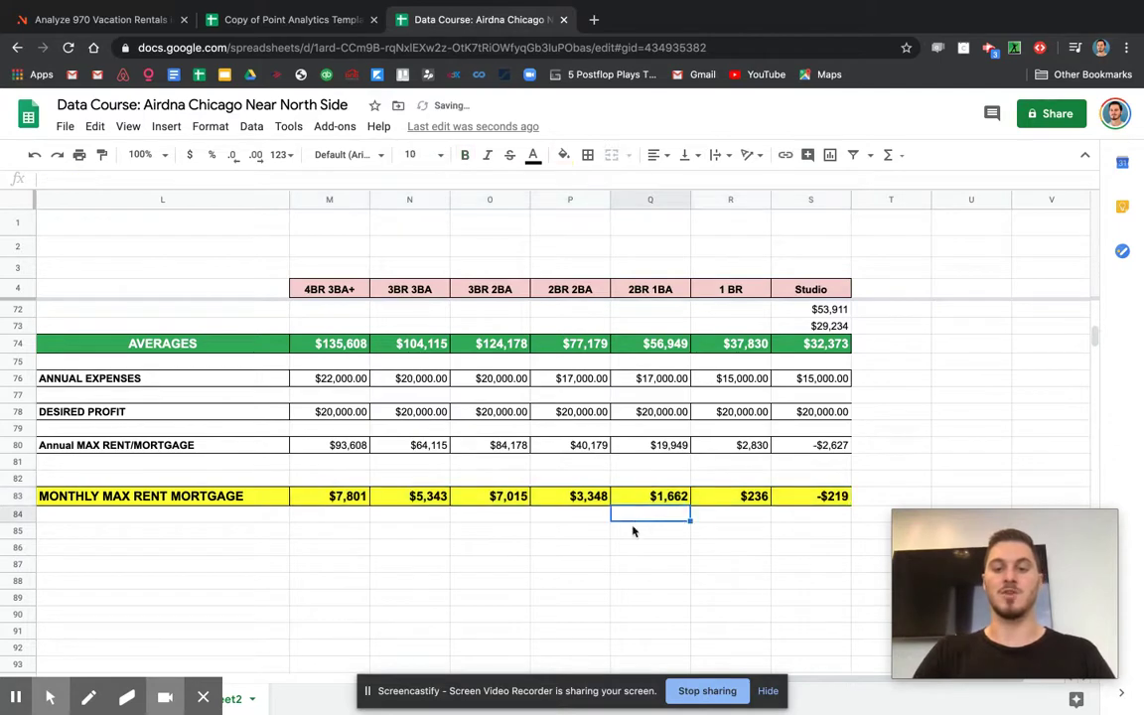
{"action": "scroll", "coordinate": [634, 531], "scroll_direction": "down", "scroll_amount": 1}
{"action": "scroll", "coordinate": [633, 531], "scroll_direction": "down", "scroll_amount": 2}
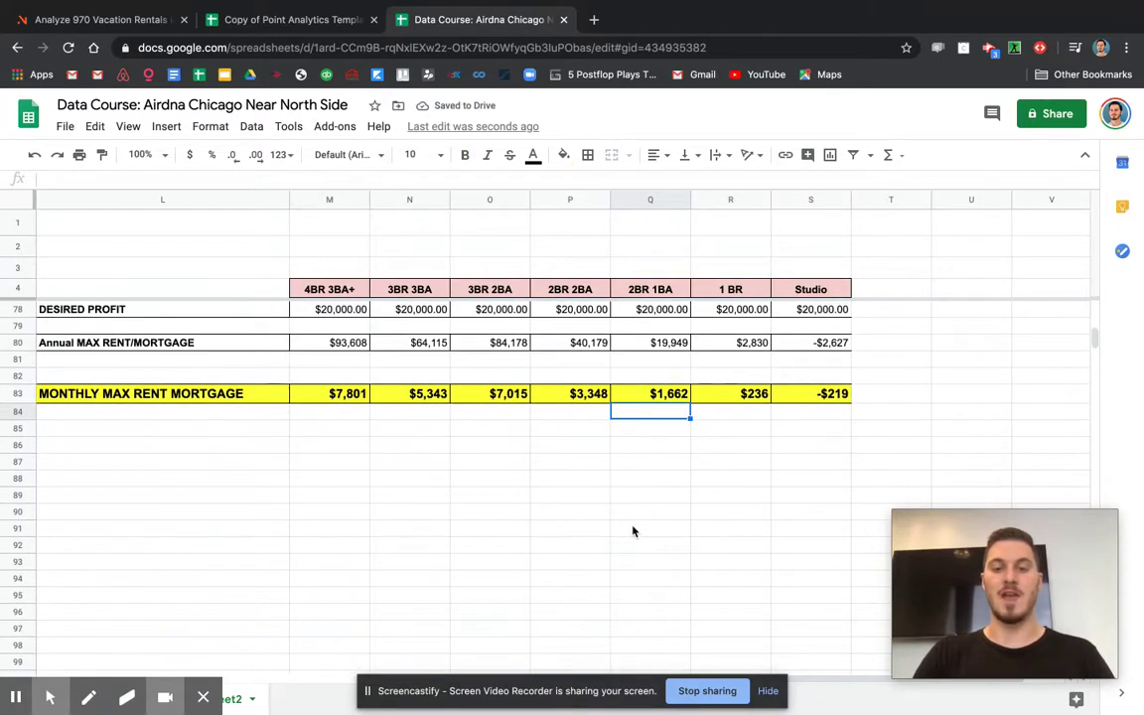
{"action": "scroll", "coordinate": [558, 507], "scroll_direction": "down", "scroll_amount": 2}
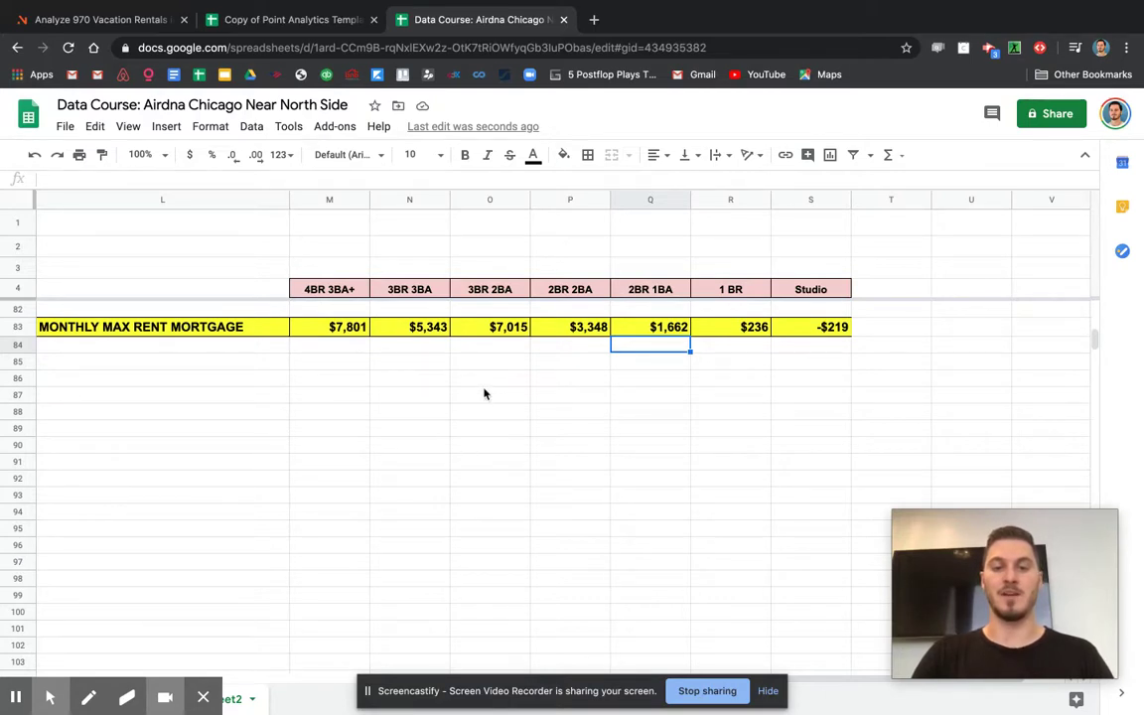
{"action": "scroll", "coordinate": [485, 395], "scroll_direction": "down", "scroll_amount": 1}
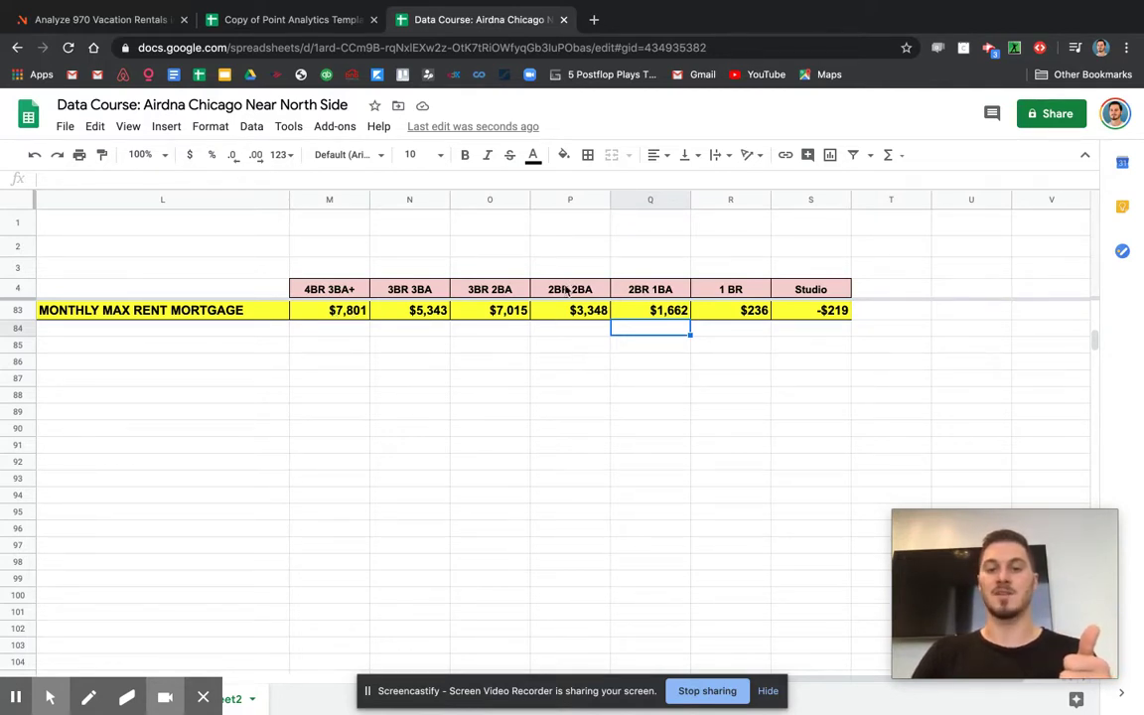
{"action": "left_click", "coordinate": [559, 314]}
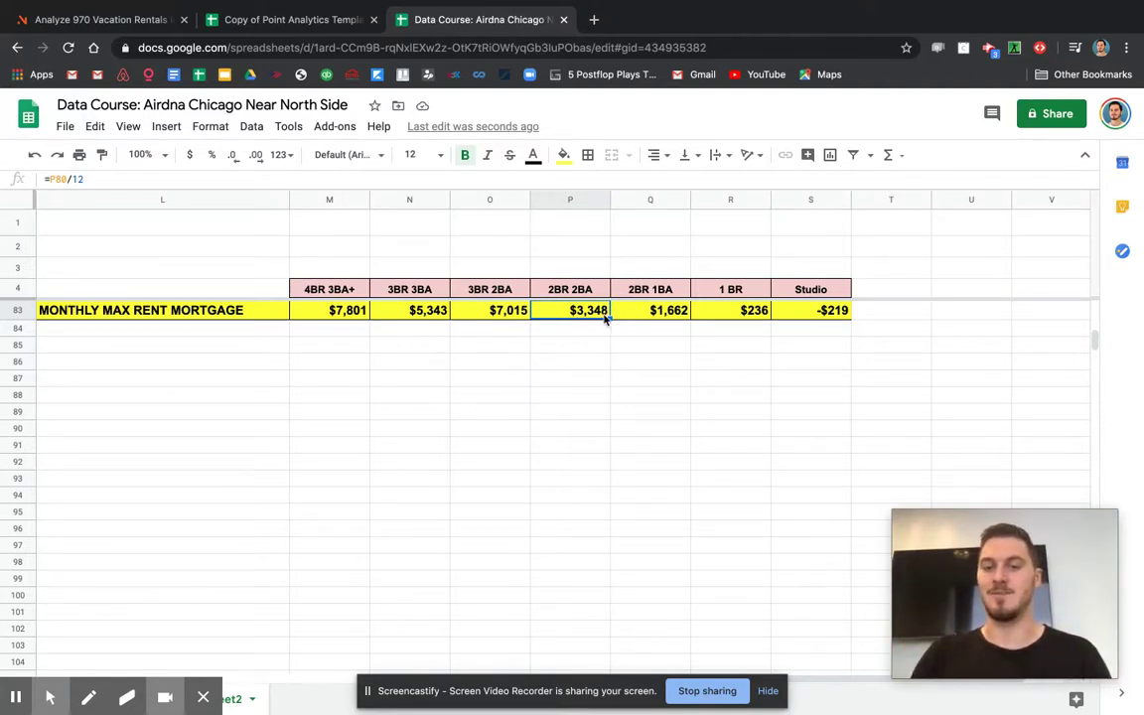
{"action": "left_click", "coordinate": [636, 310]}
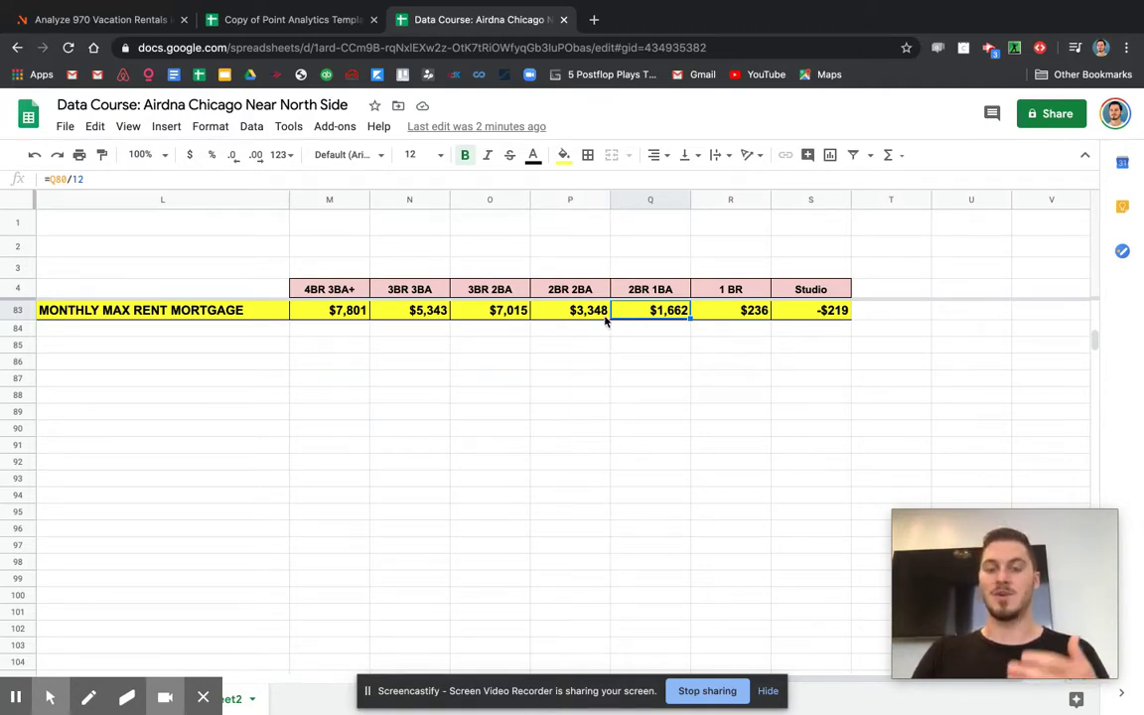
{"action": "scroll", "coordinate": [605, 319], "scroll_direction": "up", "scroll_amount": 3}
{"action": "scroll", "coordinate": [605, 319], "scroll_direction": "up", "scroll_amount": 3}
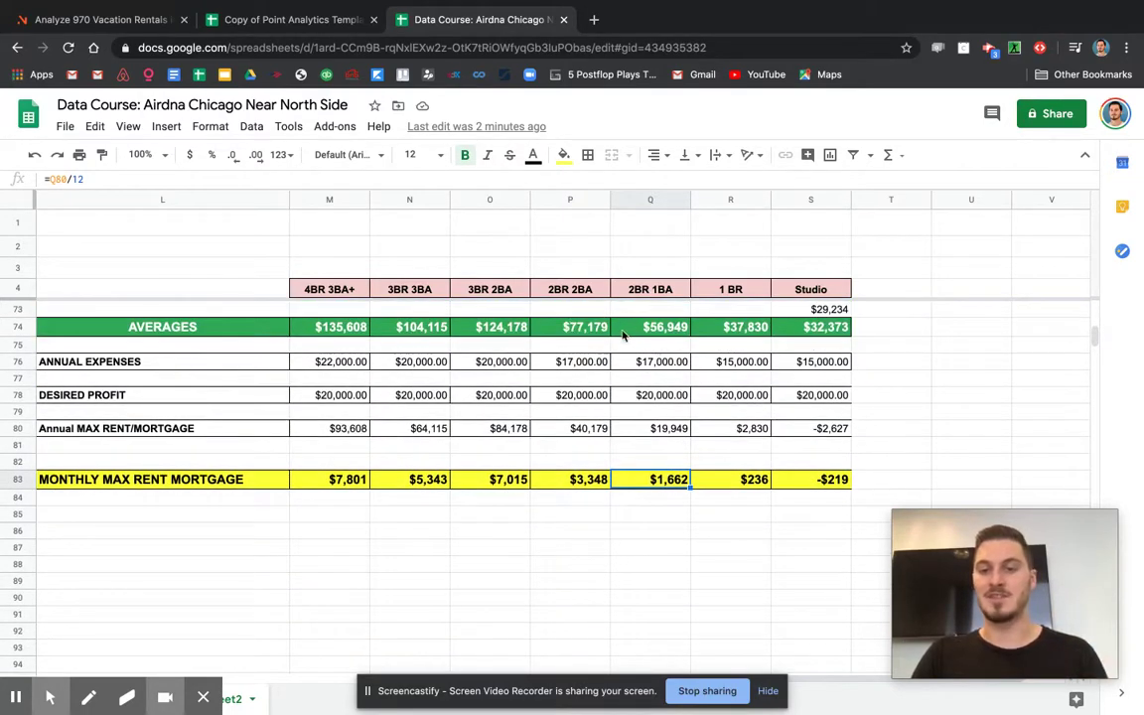
{"action": "scroll", "coordinate": [626, 437], "scroll_direction": "down", "scroll_amount": 4}
{"action": "scroll", "coordinate": [626, 437], "scroll_direction": "down", "scroll_amount": 2}
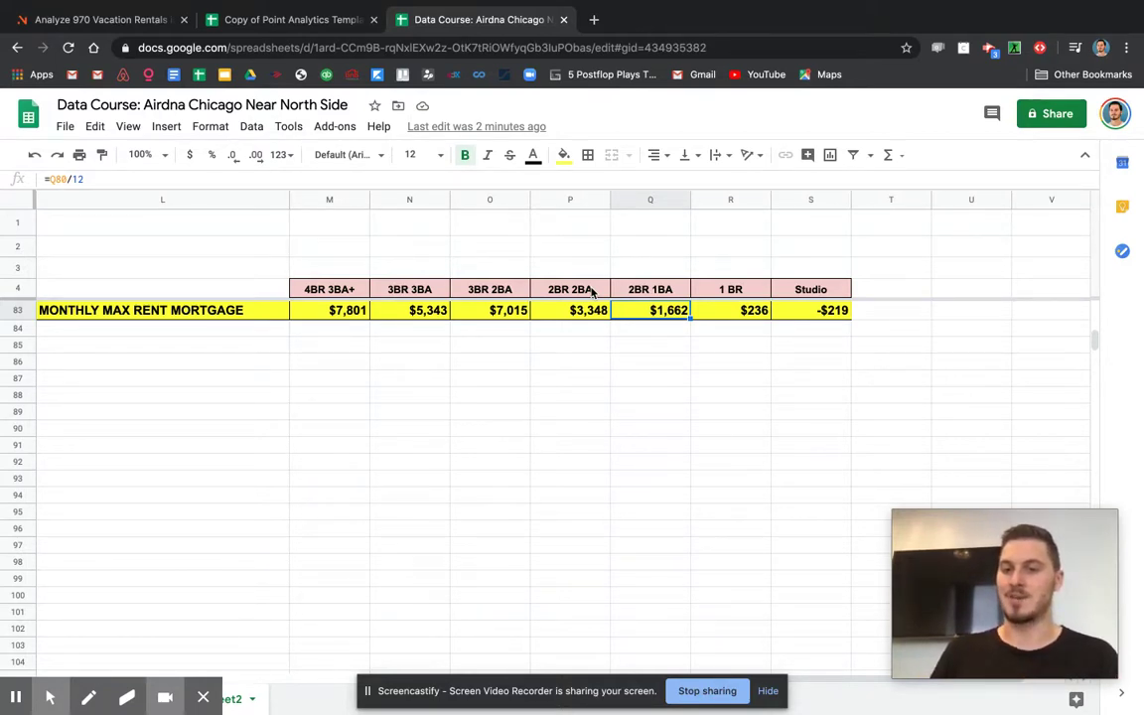
{"action": "left_click", "coordinate": [561, 315]}
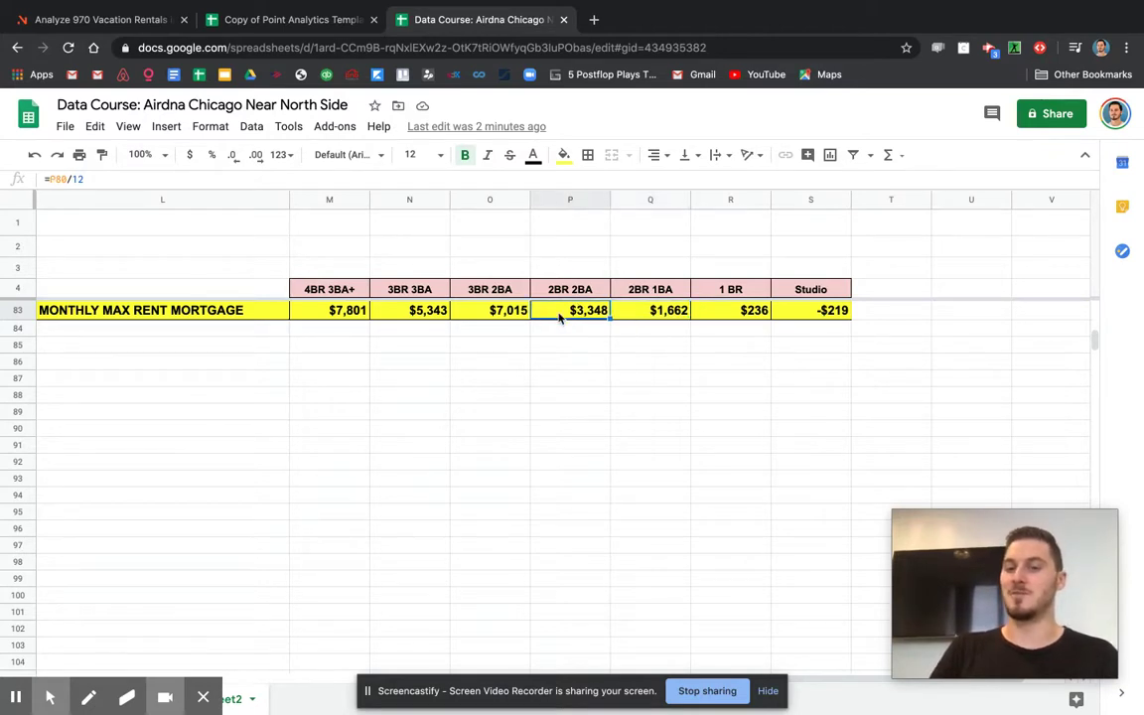